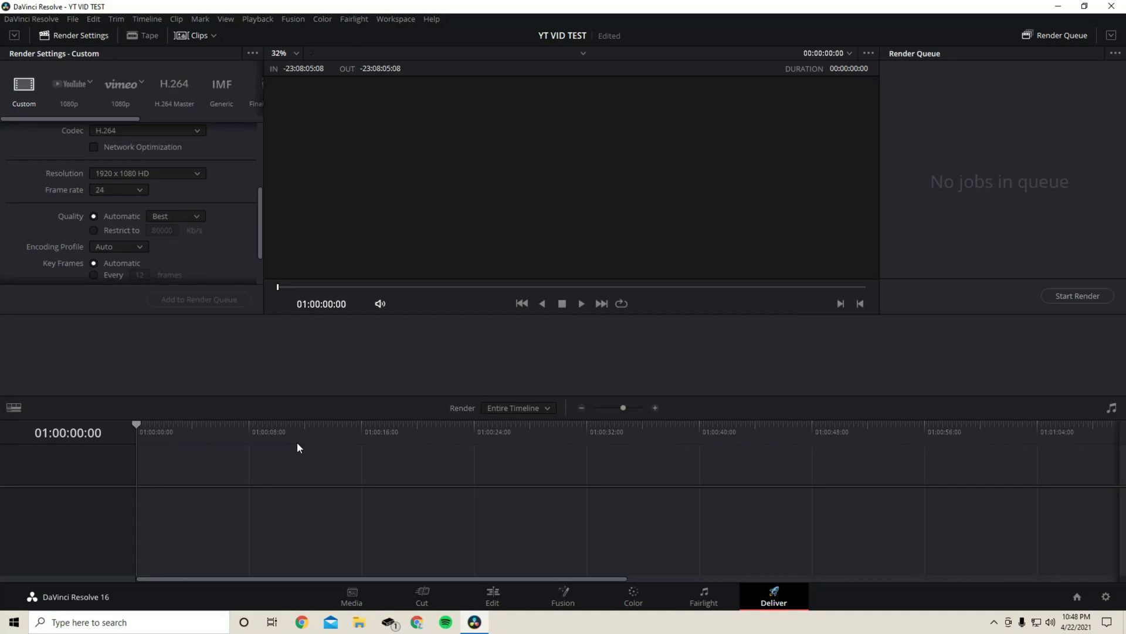
# Step: Import the Fortnite 2021.04.17 - 15.02.13.02.DVR_Trim clip from the Fortnite videos folder into the media pool, leaving the project frame rate unchanged
pyautogui.click(352, 596)
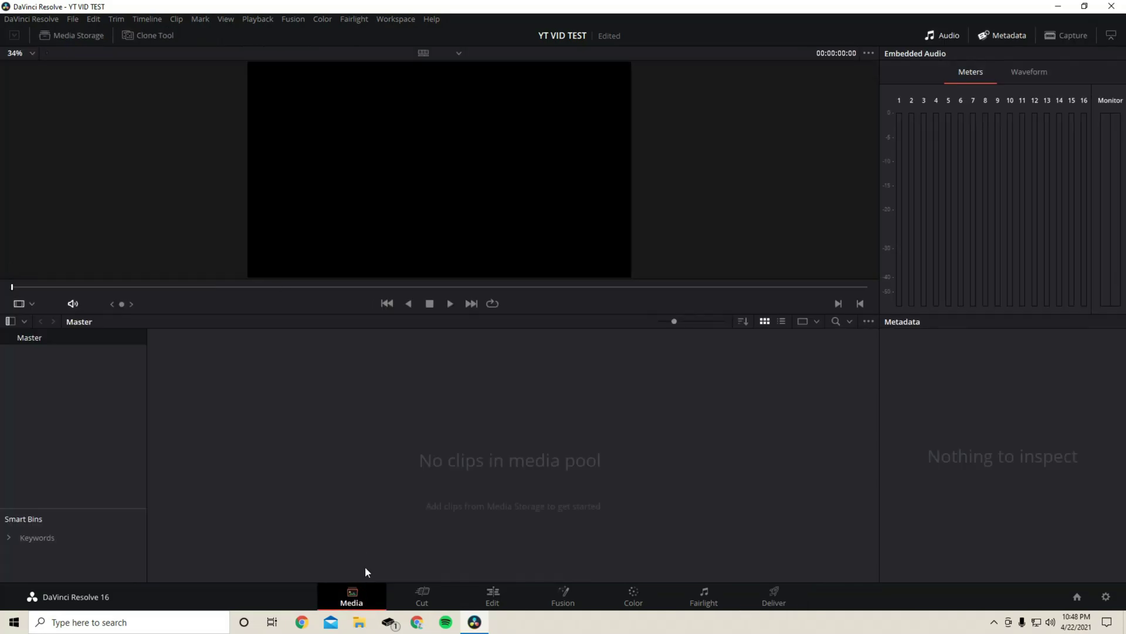
pyautogui.click(359, 622)
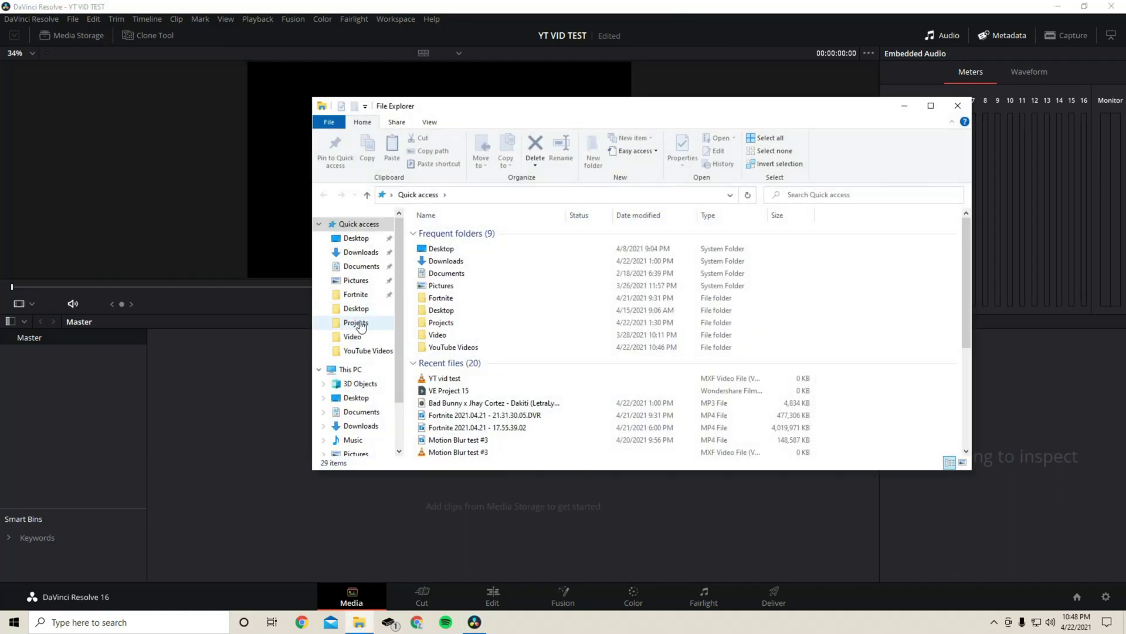
pyautogui.click(356, 293)
pyautogui.scroll(-15, 585, 342)
pyautogui.scroll(-8, 584, 342)
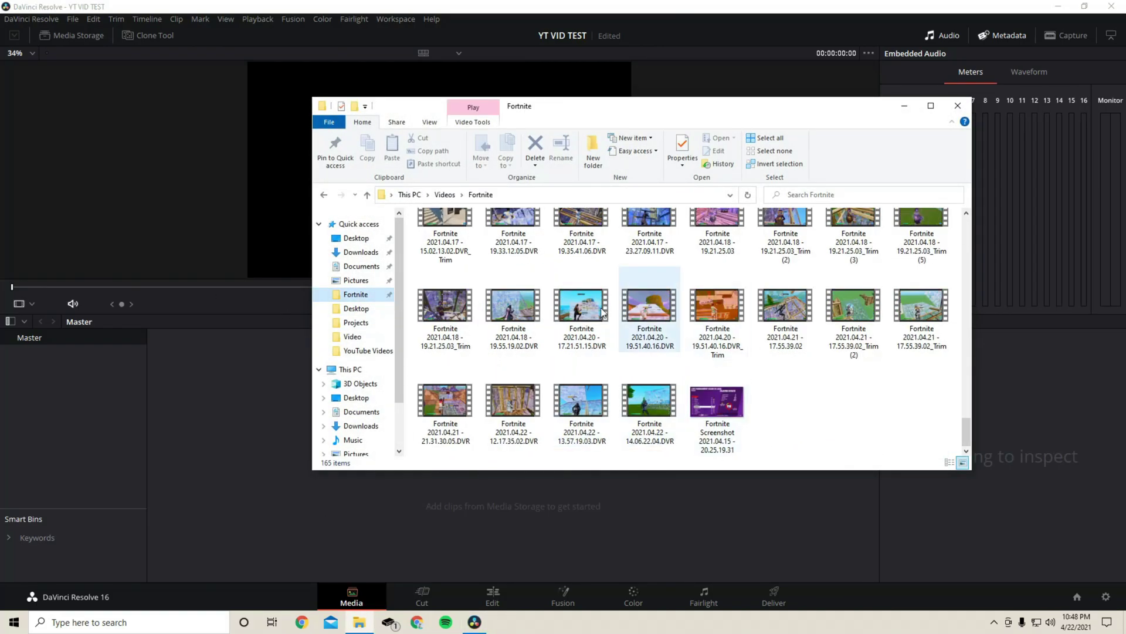
pyautogui.scroll(1, 537, 365)
pyautogui.moveTo(444, 275); pyautogui.dragTo(124, 205)
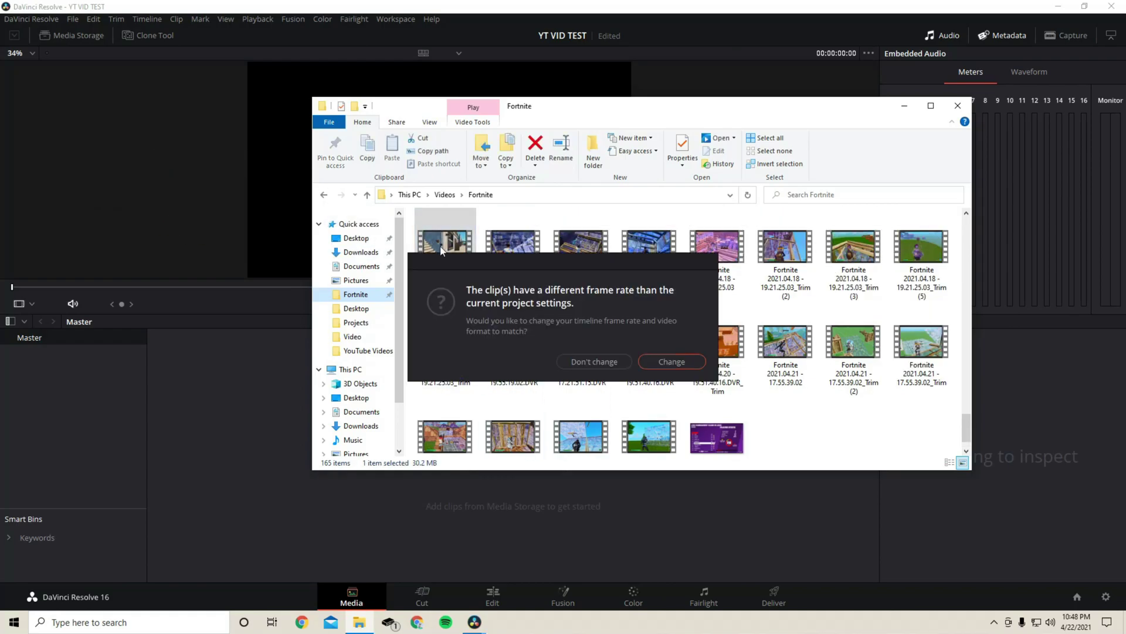
pyautogui.click(593, 362)
pyautogui.click(958, 106)
pyautogui.click(432, 400)
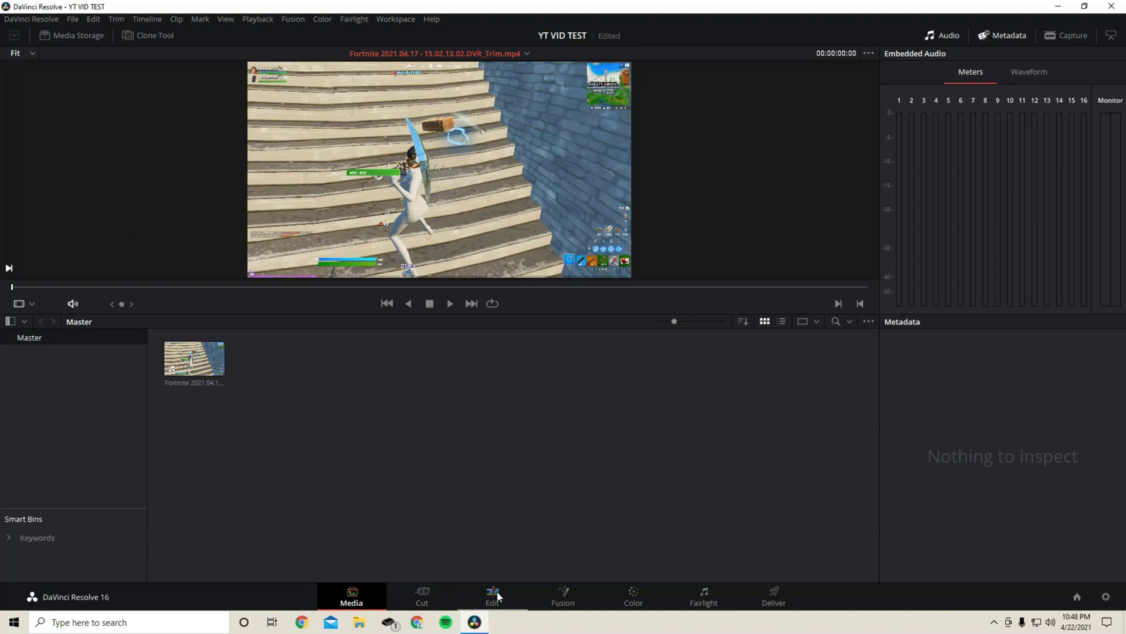
# Step: Set the project's timeline resolution to a custom 2560 x 1440
pyautogui.click(73, 19)
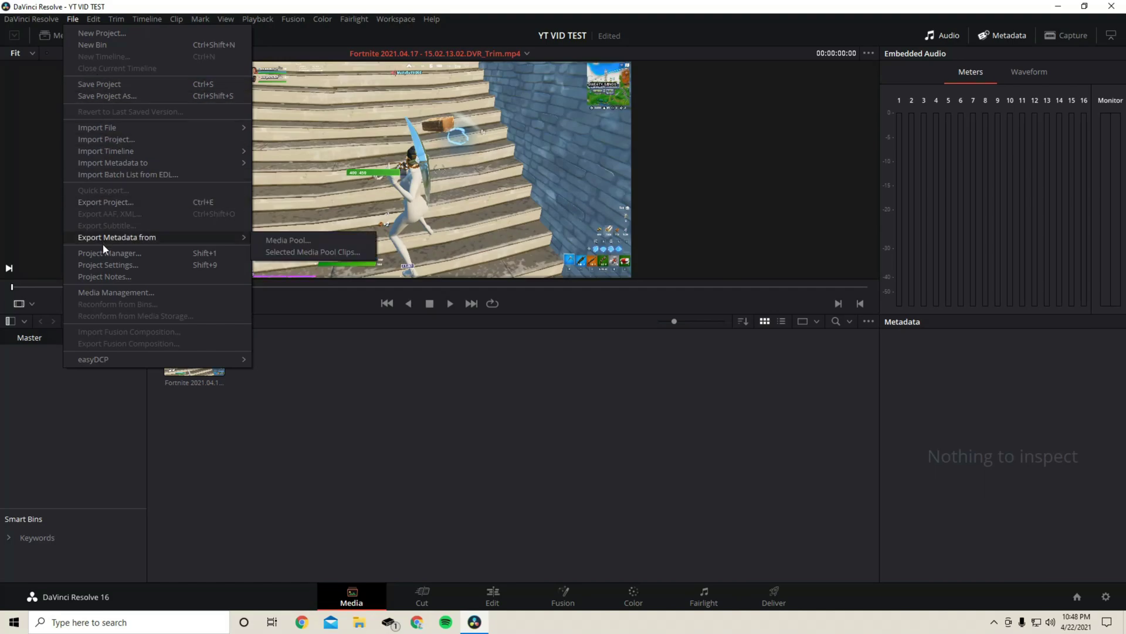
pyautogui.click(108, 264)
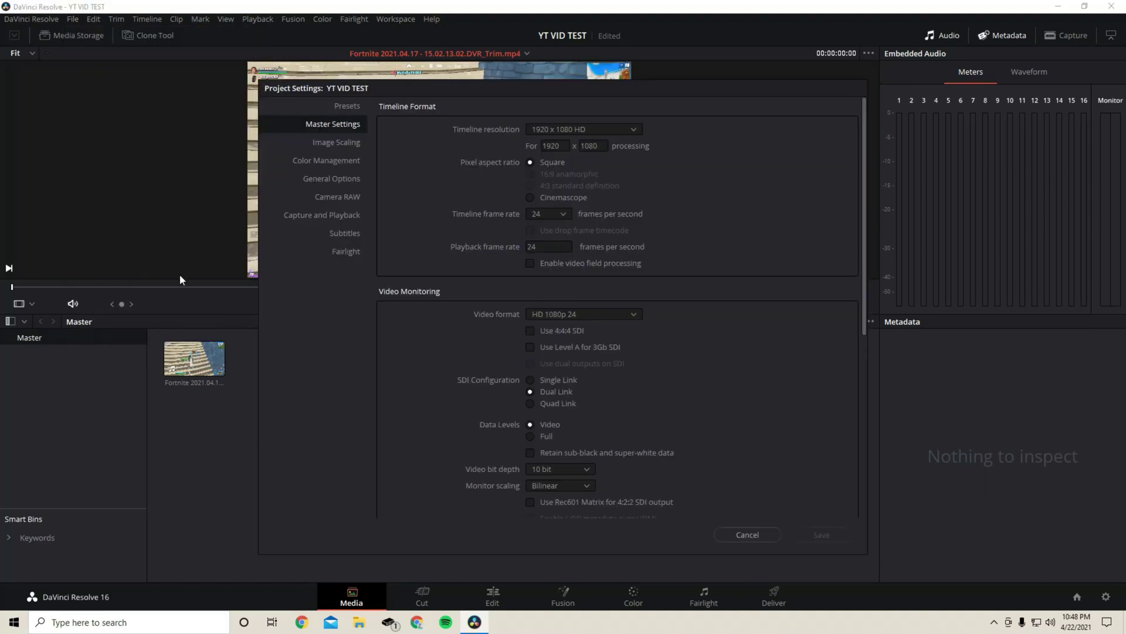
pyautogui.click(586, 125)
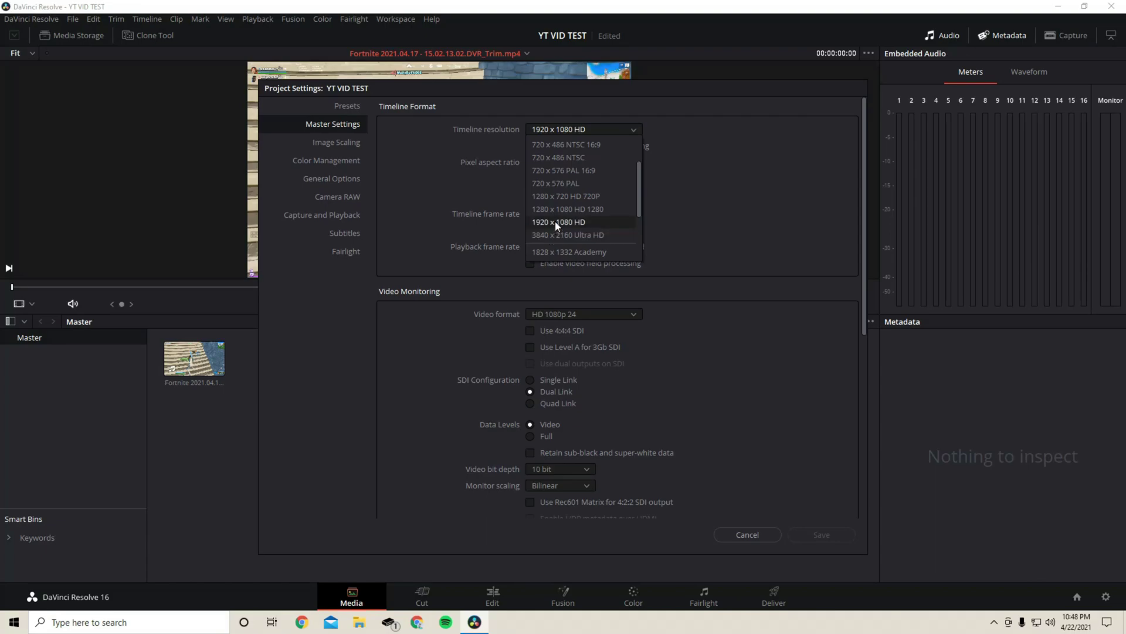
pyautogui.scroll(5, 551, 231)
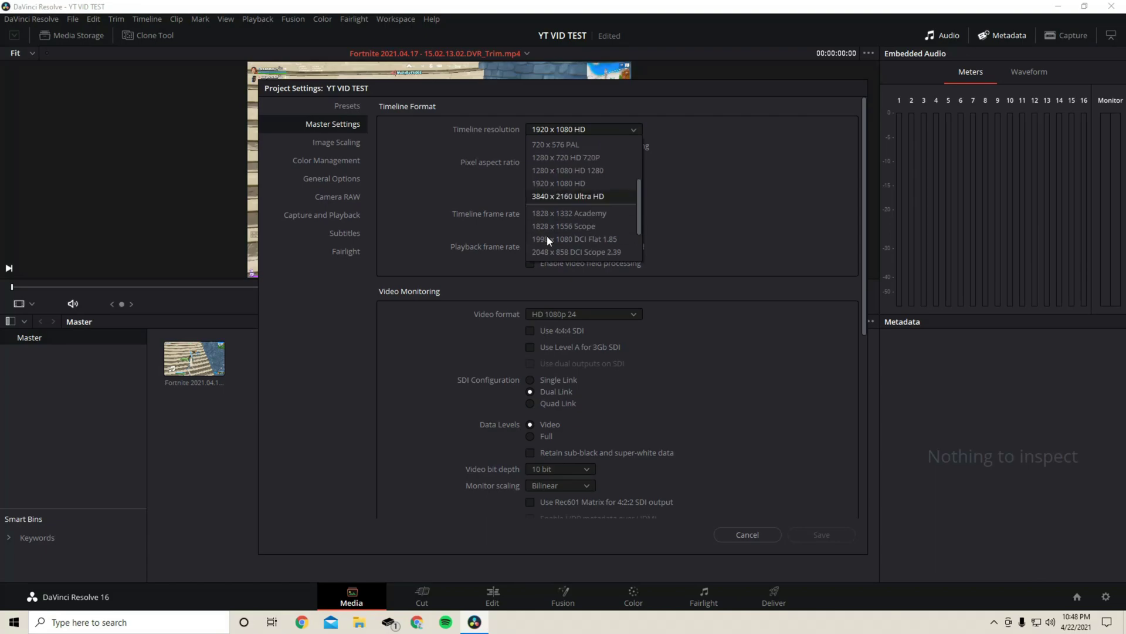
pyautogui.click(569, 139)
pyautogui.moveTo(567, 146); pyautogui.dragTo(533, 148)
pyautogui.write('256')
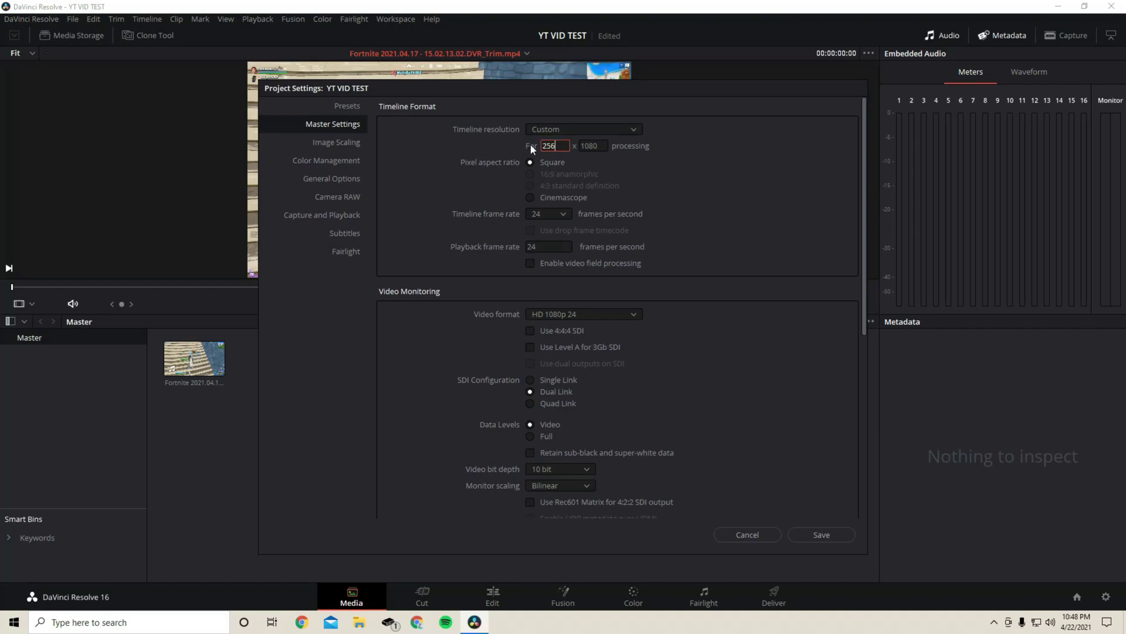
pyautogui.write('0')
pyautogui.press('Tab')
pyautogui.write('1440')
pyautogui.press('Return')
# Step: Set both the timeline frame rate and the playback frame rate to 60 frames per second
pyautogui.click(560, 212)
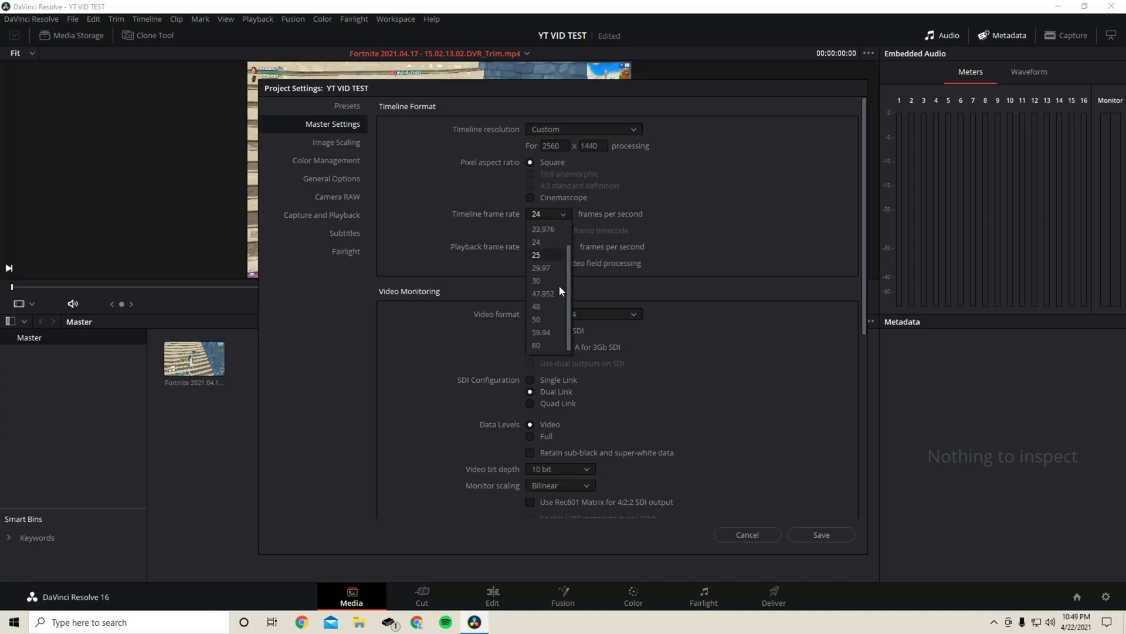
pyautogui.click(556, 341)
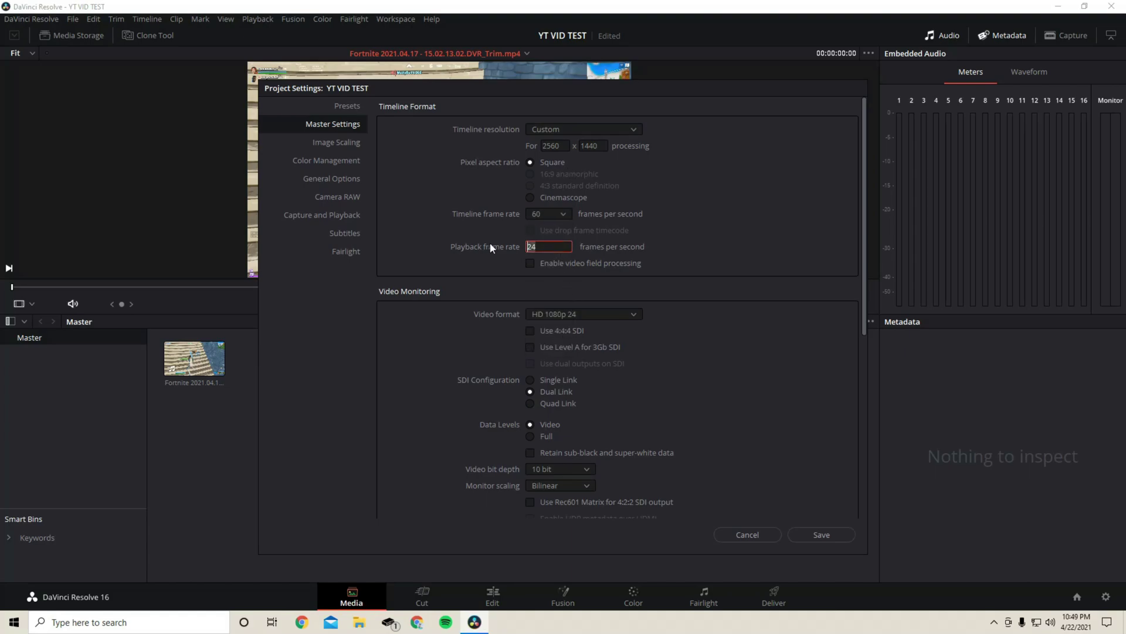
pyautogui.press('BackSpace')
pyautogui.write('60')
pyautogui.press('Return')
# Step: Set the video monitoring format to HD 720p 60 and the data levels to Full
pyautogui.scroll(-3, 645, 251)
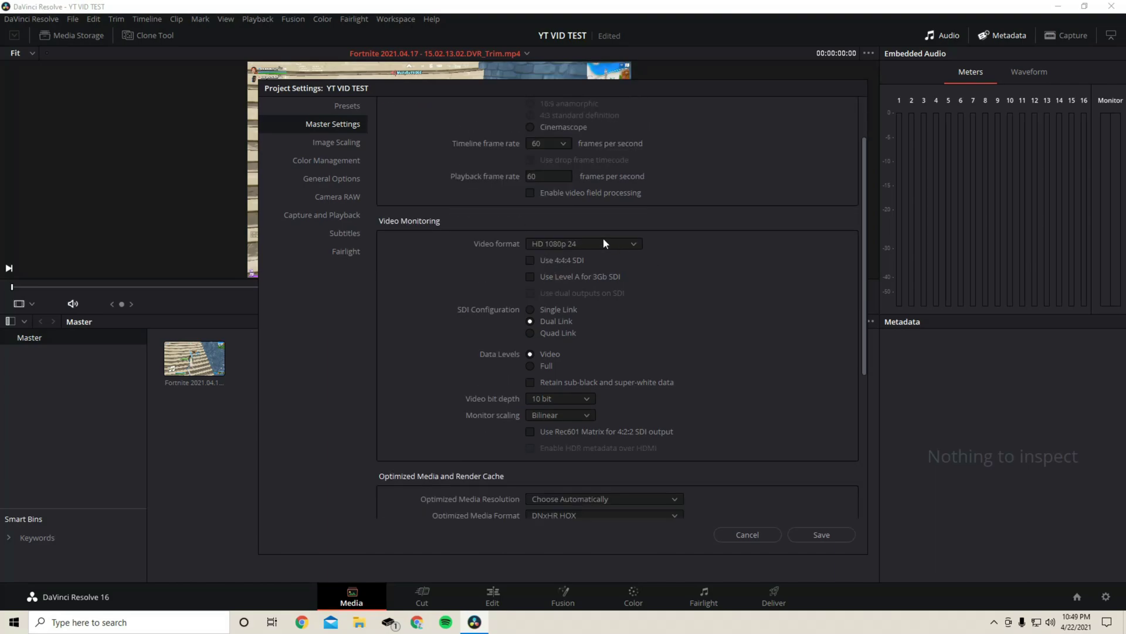
pyautogui.click(592, 243)
pyautogui.click(579, 275)
pyautogui.scroll(-3, 688, 258)
pyautogui.scroll(-1, 569, 252)
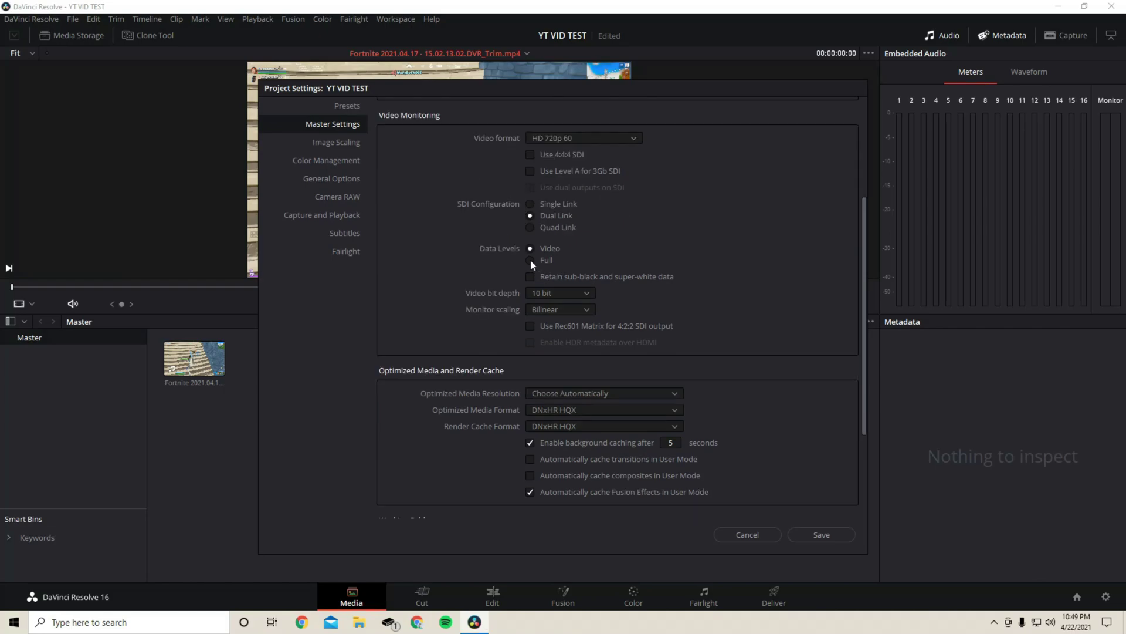
pyautogui.click(530, 260)
# Step: Keep the retime process at Nearest, then save the project settings and accept the project frame rate change
pyautogui.scroll(-5, 636, 275)
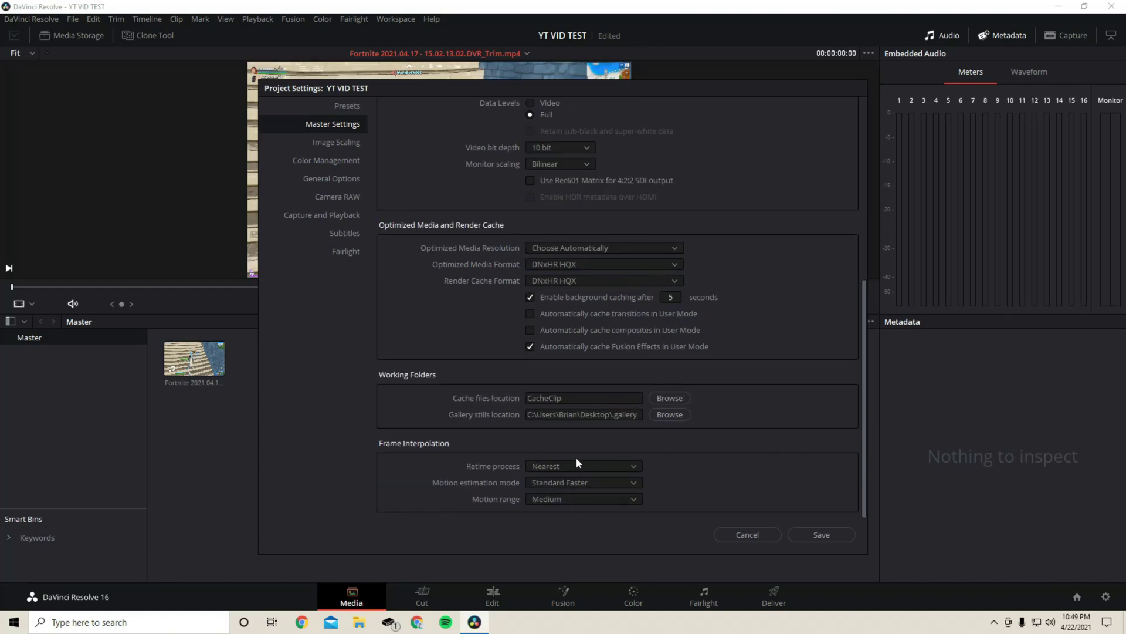
pyautogui.click(618, 464)
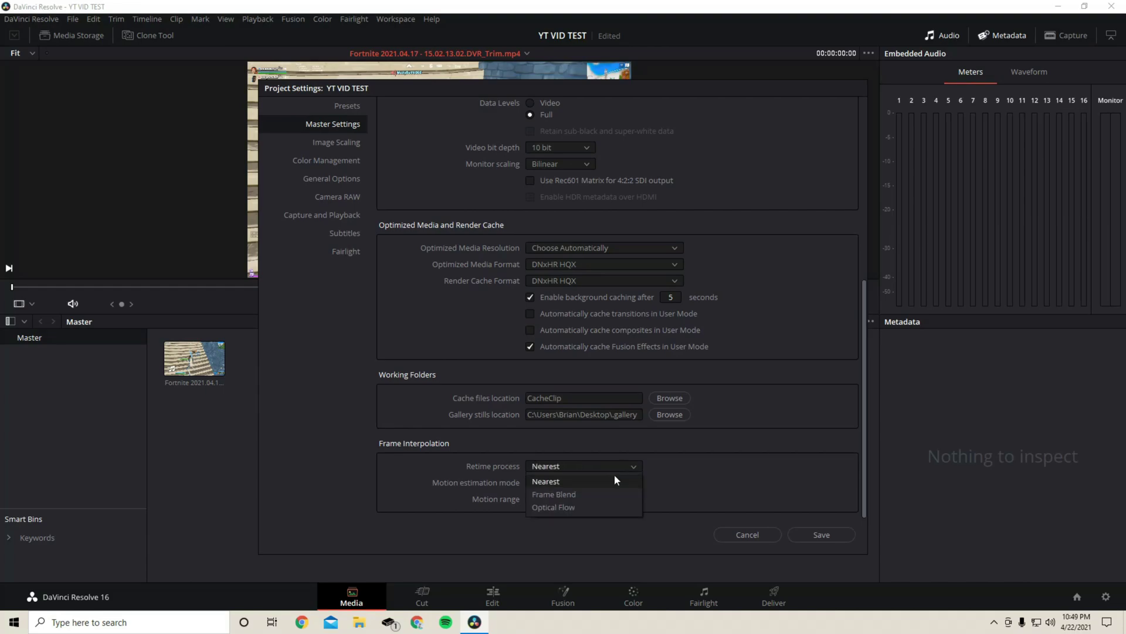
pyautogui.click(627, 466)
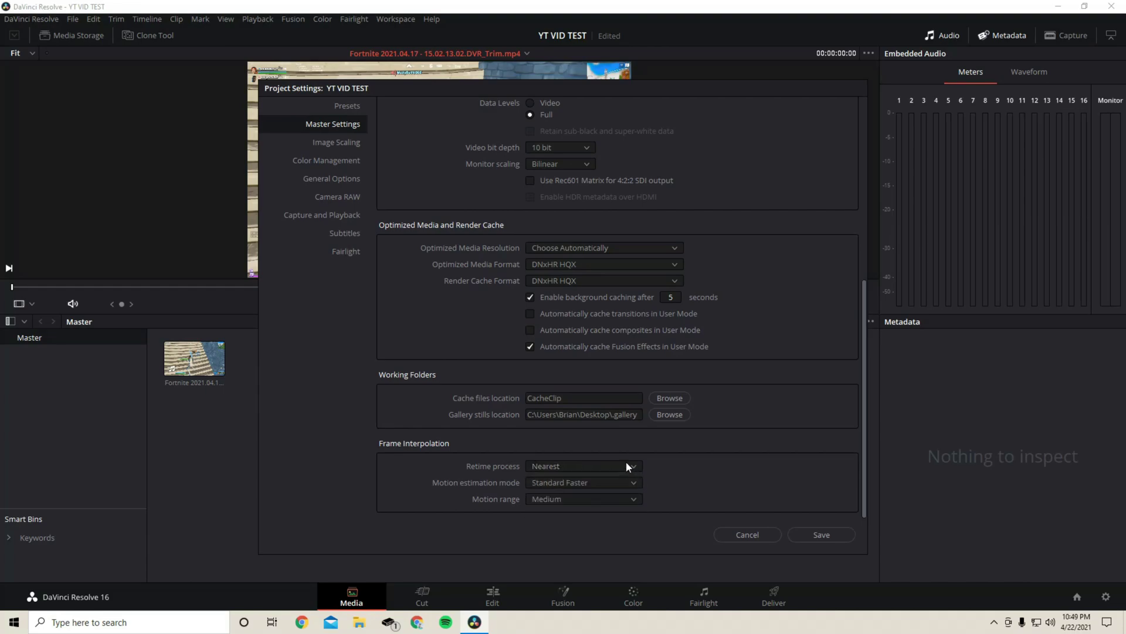
pyautogui.click(822, 534)
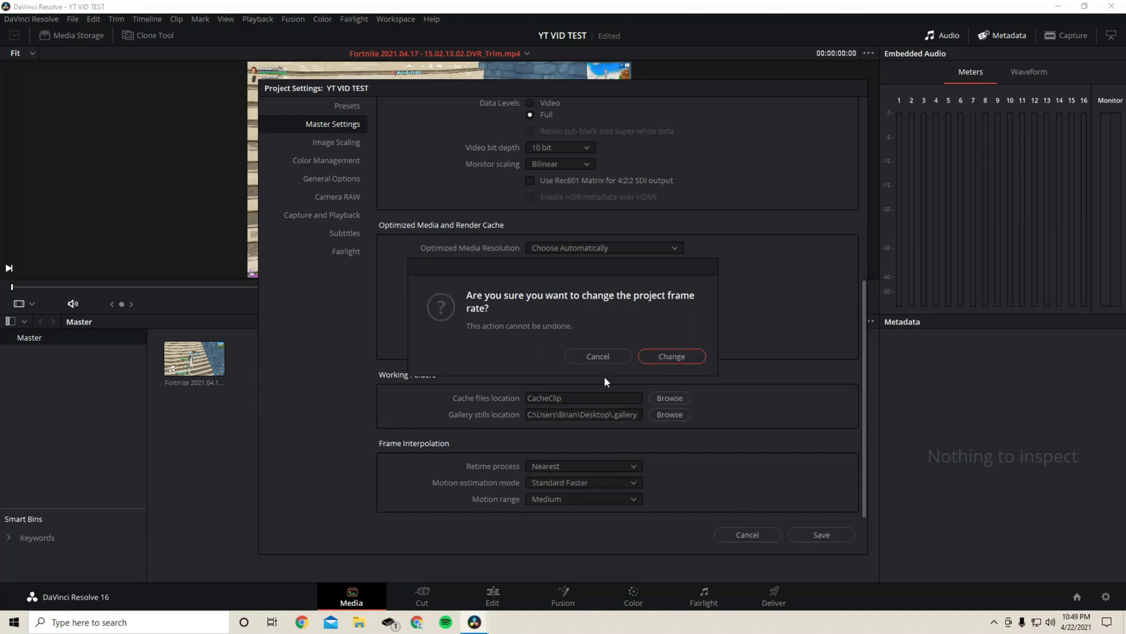
pyautogui.click(673, 356)
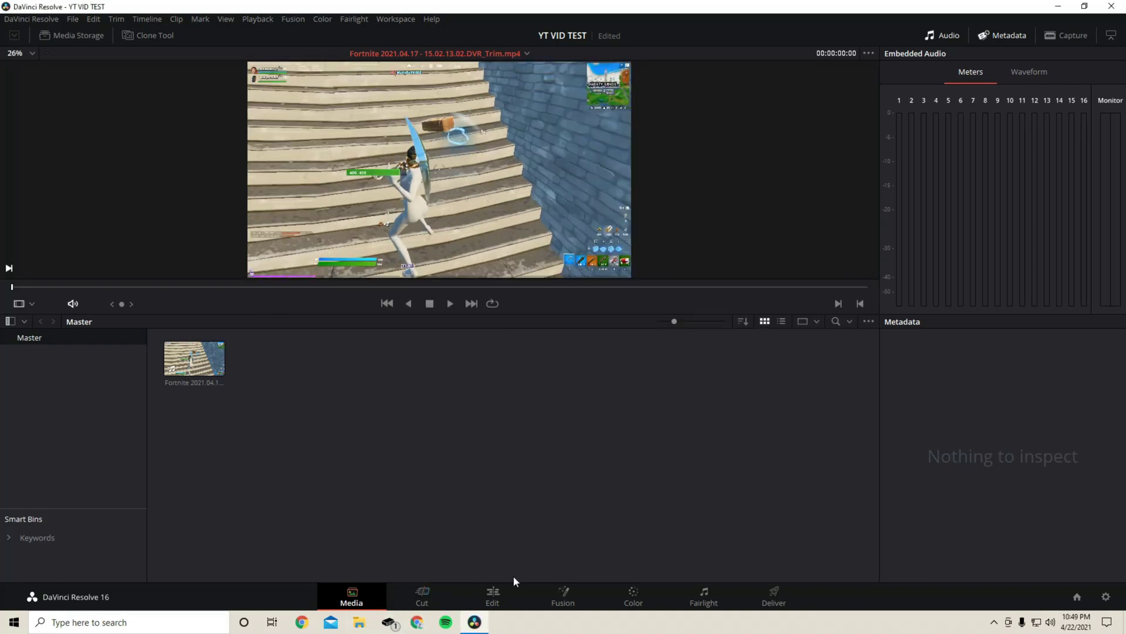
# Step: Place the imported clip at the start of a timeline and add very short fades to both ends of its video and audio
pyautogui.click(501, 594)
pyautogui.moveTo(137, 90); pyautogui.dragTo(429, 498)
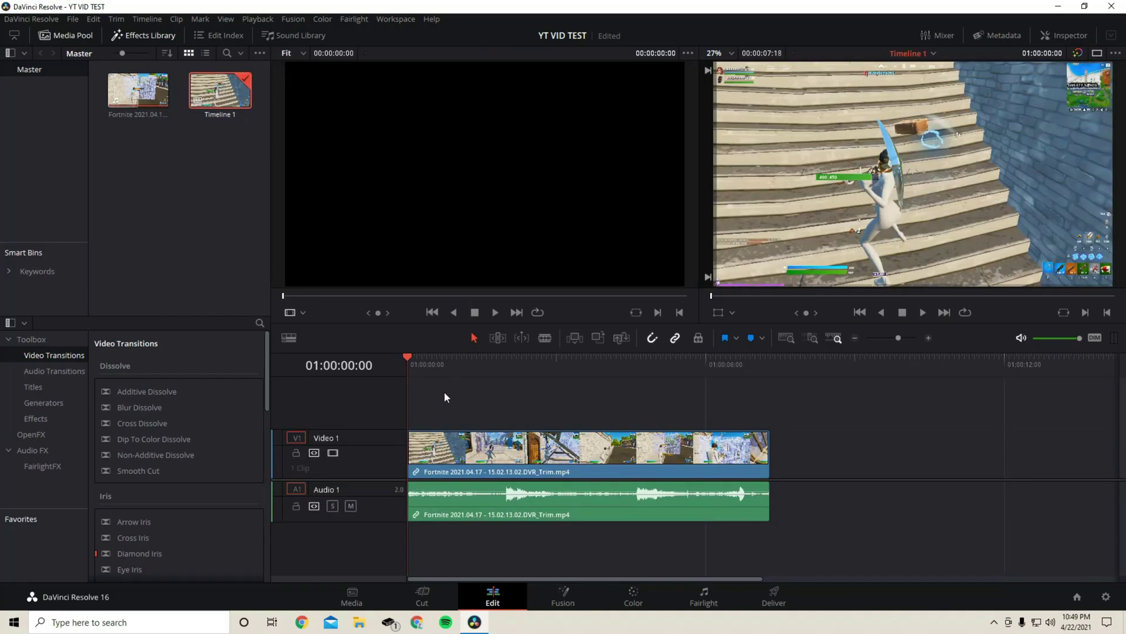
pyautogui.moveTo(410, 434); pyautogui.dragTo(411, 434)
pyautogui.moveTo(769, 435); pyautogui.dragTo(769, 435)
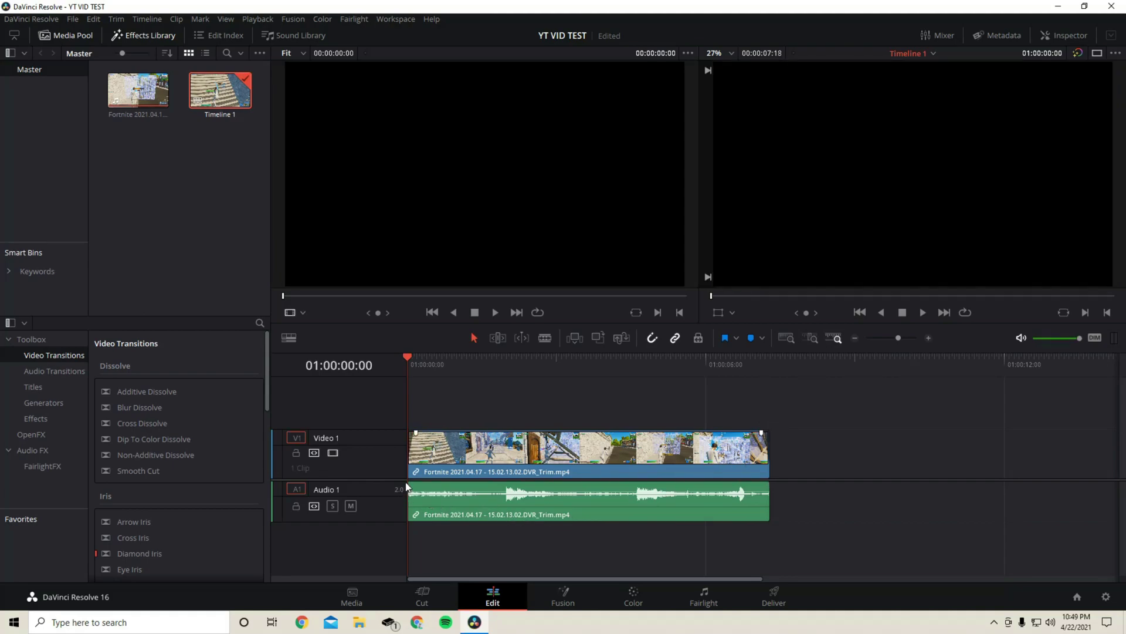
pyautogui.moveTo(418, 486); pyautogui.dragTo(417, 485)
pyautogui.moveTo(766, 484); pyautogui.dragTo(765, 486)
# Step: Open the clip's Fusion composition and look up RSMB in the tool selector
pyautogui.click(568, 604)
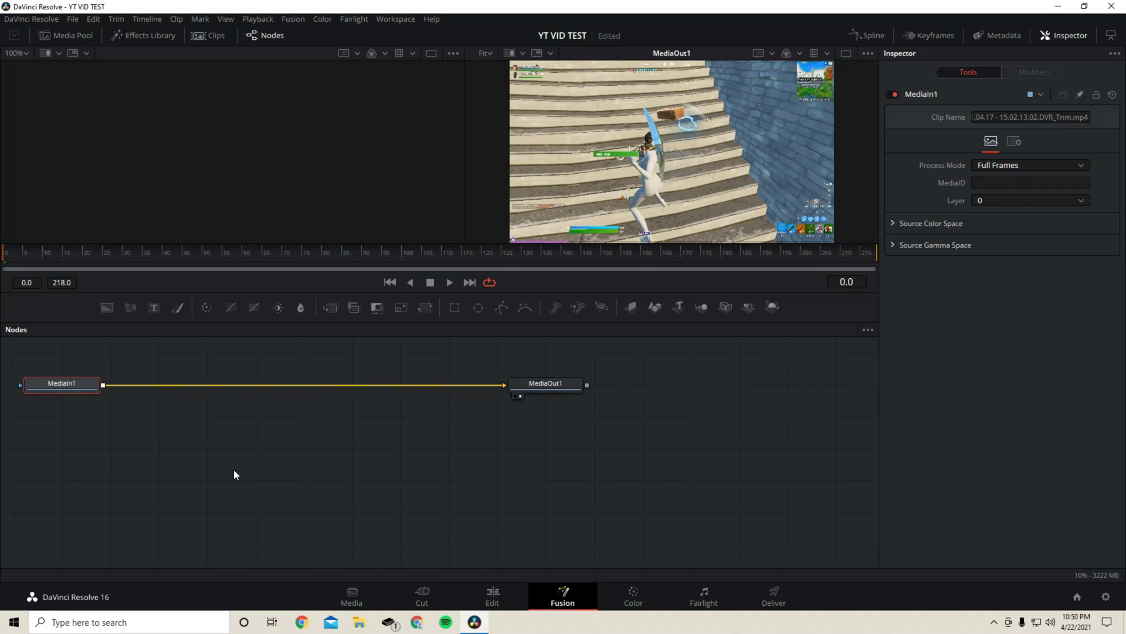
pyautogui.hotkey('shift', 'space')
pyautogui.write('RSMB')
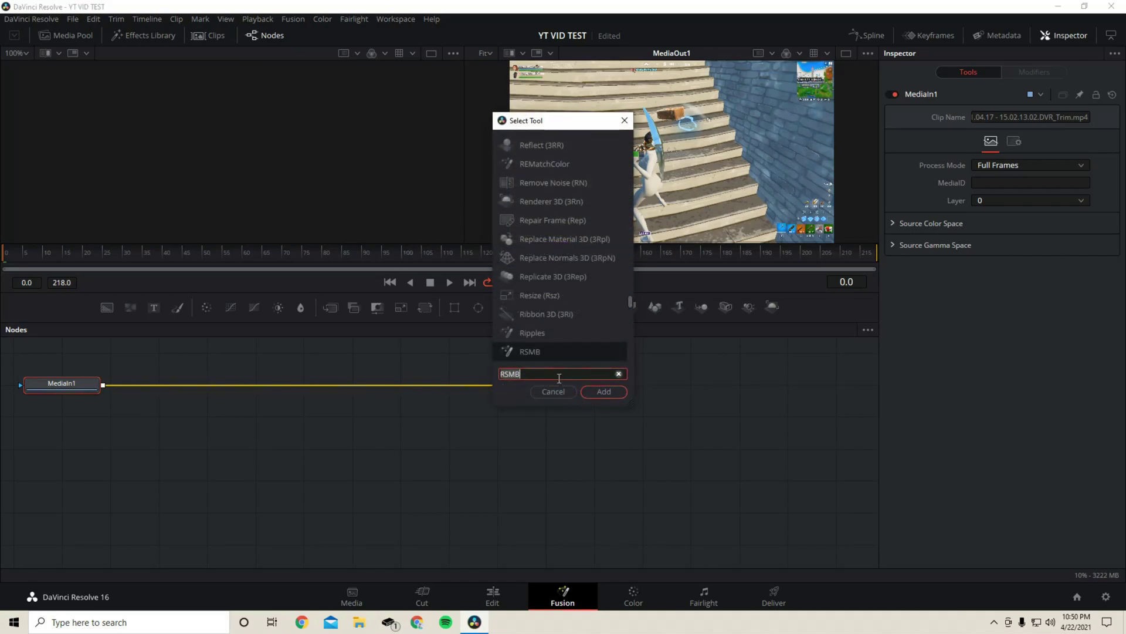
pyautogui.press('BackSpace')
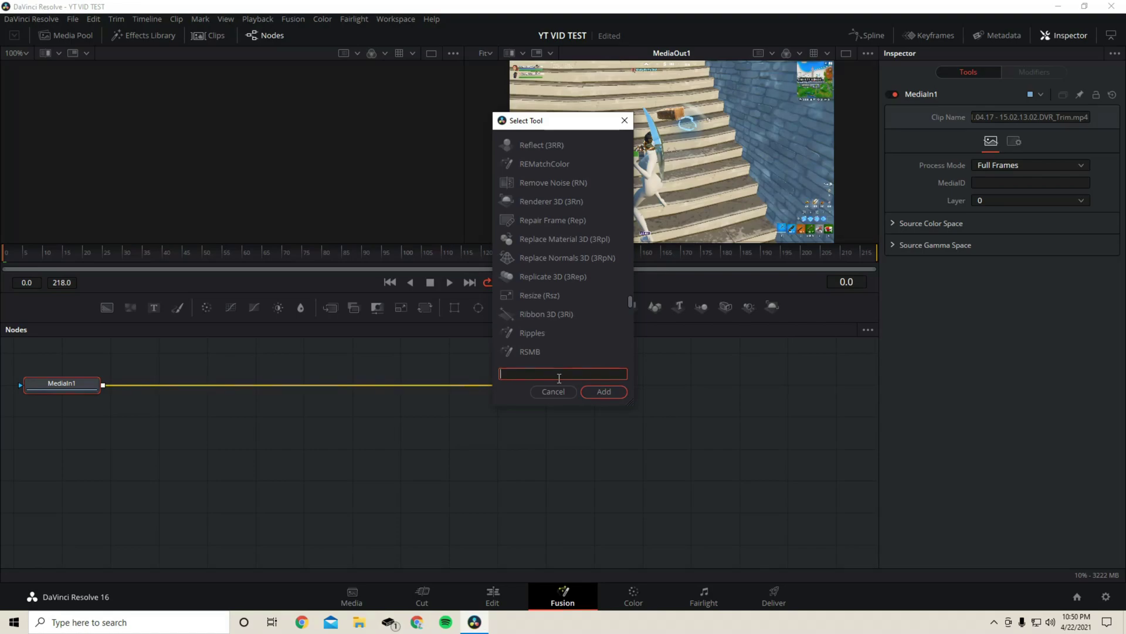
pyautogui.write('opt')
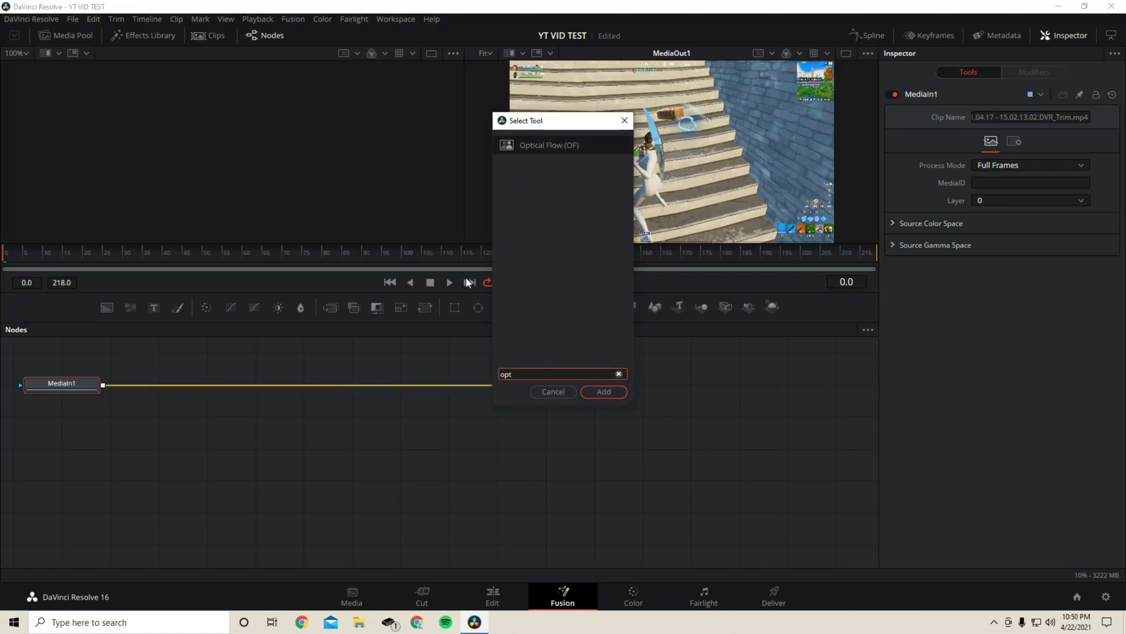
pyautogui.press('BackSpace')
pyautogui.press('BackSpace')
pyautogui.press('BackSpace')
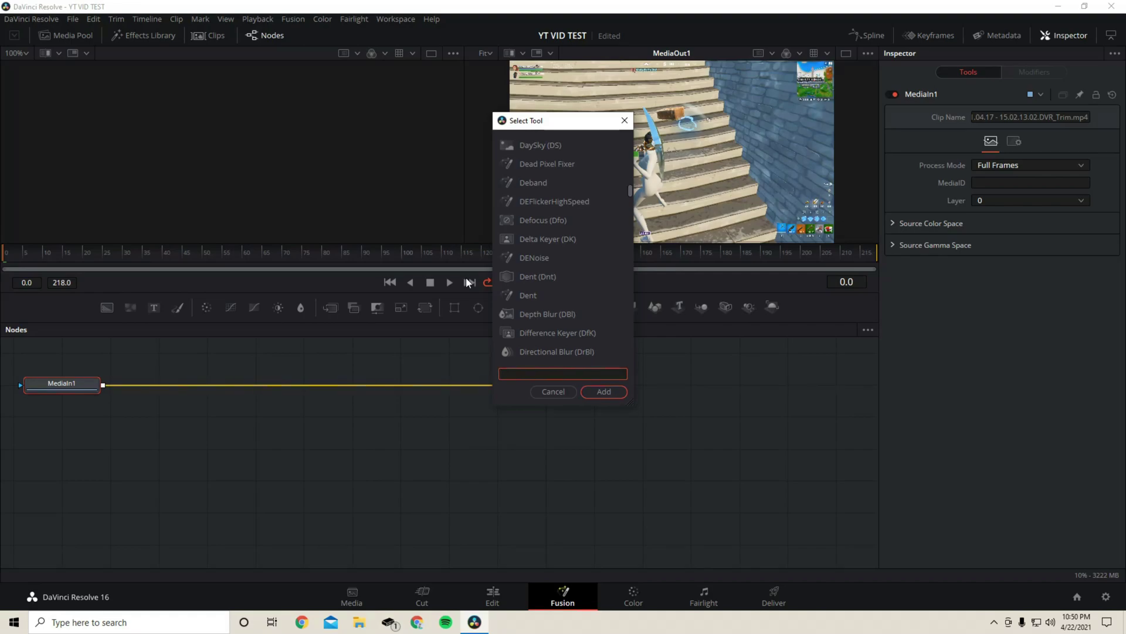
# Step: Find the tool with "rsmb" and add it between MediaIn1 and MediaOut1
pyautogui.write('rsmb')
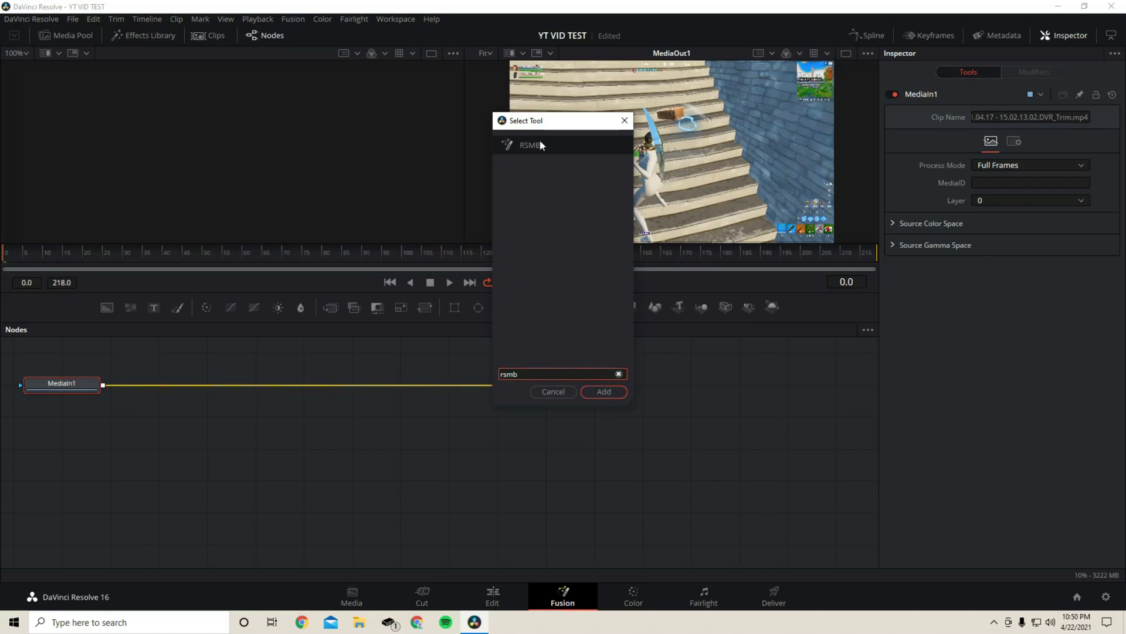
pyautogui.click(530, 145)
pyautogui.click(604, 392)
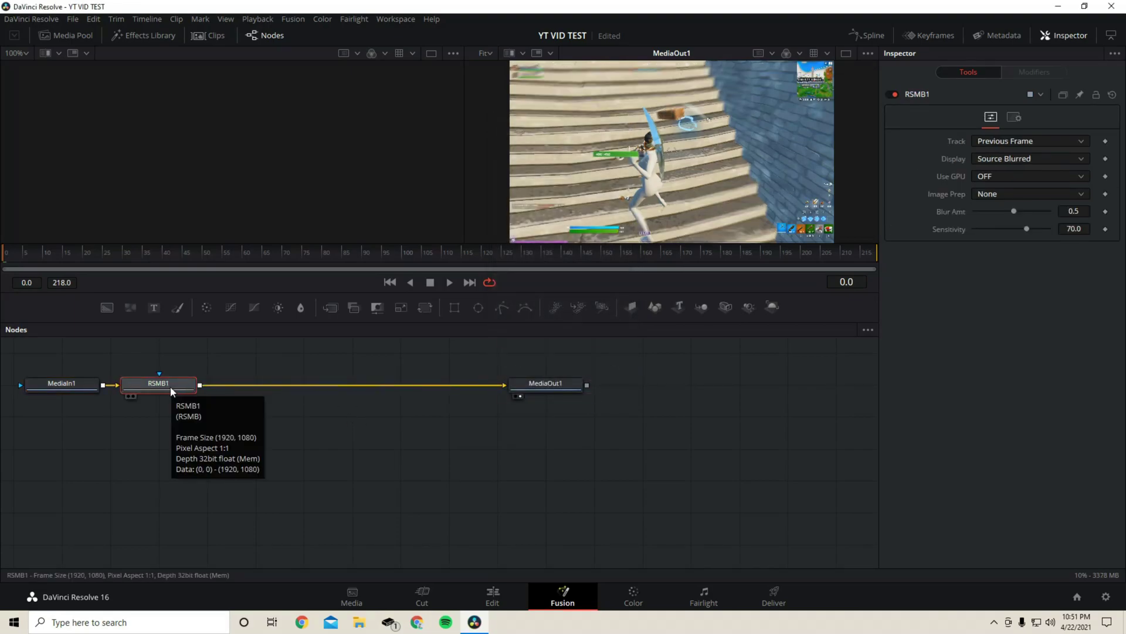
# Step: Move the RSMB1 node to the middle of the MediaIn1–MediaOut1 connection and set its blur amount to 0.24
pyautogui.moveTo(173, 389); pyautogui.dragTo(347, 381)
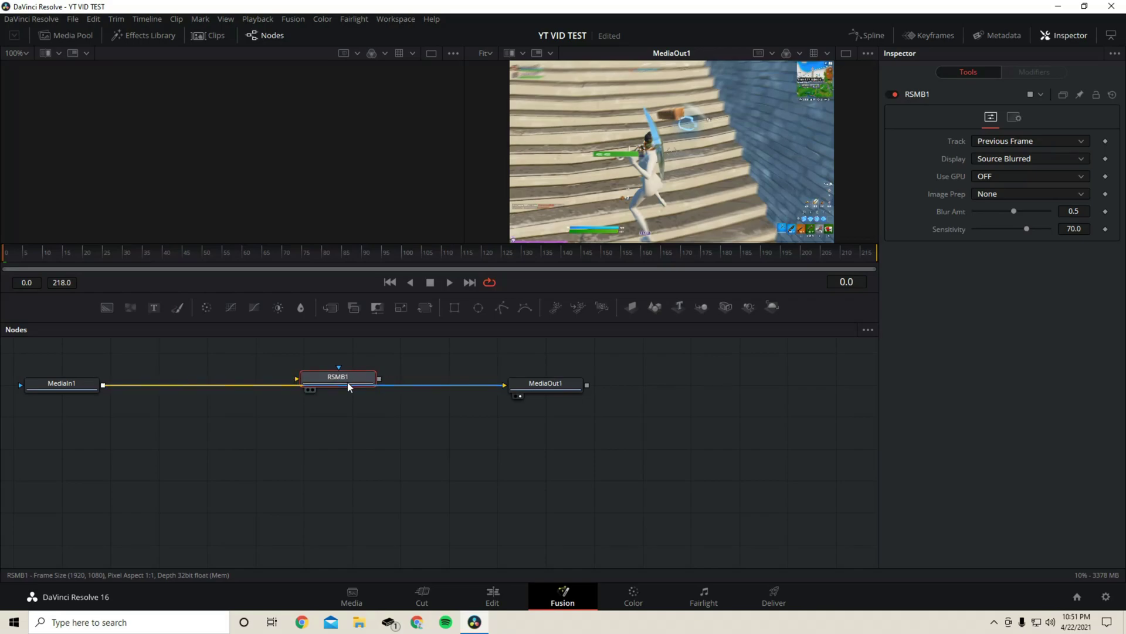
pyautogui.moveTo(347, 382); pyautogui.dragTo(347, 382)
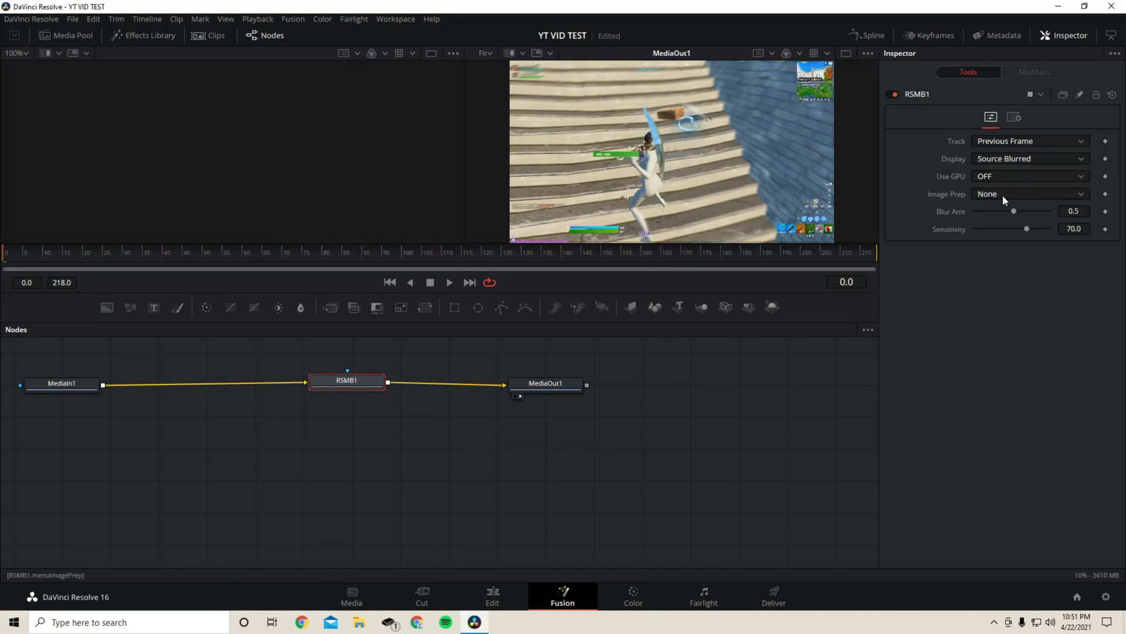
pyautogui.click(1073, 211)
pyautogui.press('BackSpace')
pyautogui.write('24')
pyautogui.press('Return')
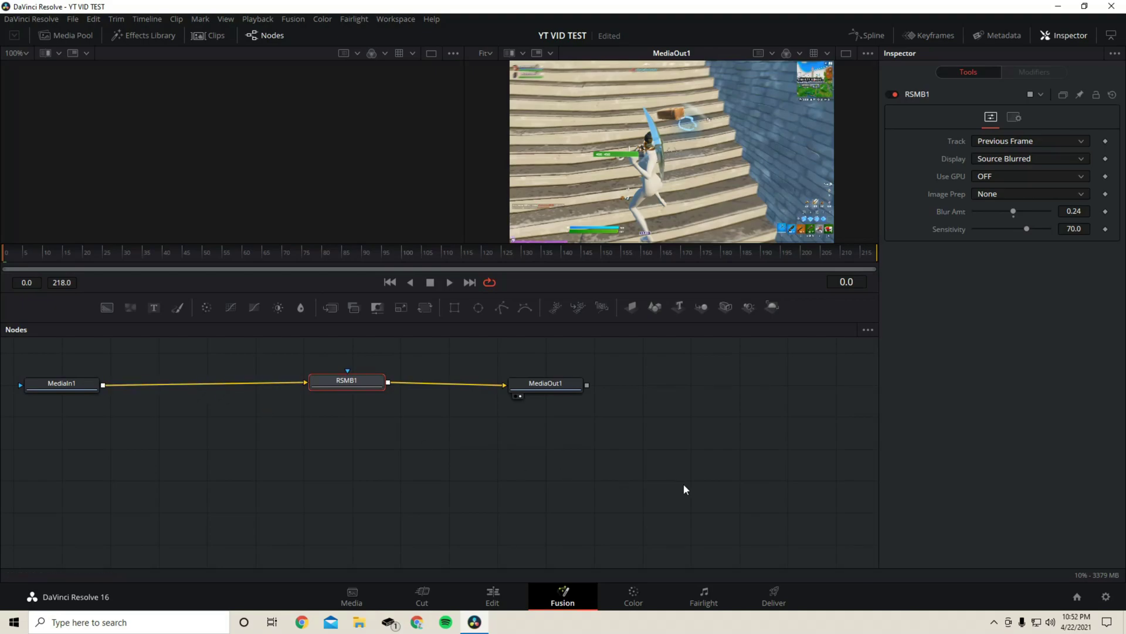
# Step: Name the output file "YT vid test" in the custom render settings on the Deliver page
pyautogui.click(775, 592)
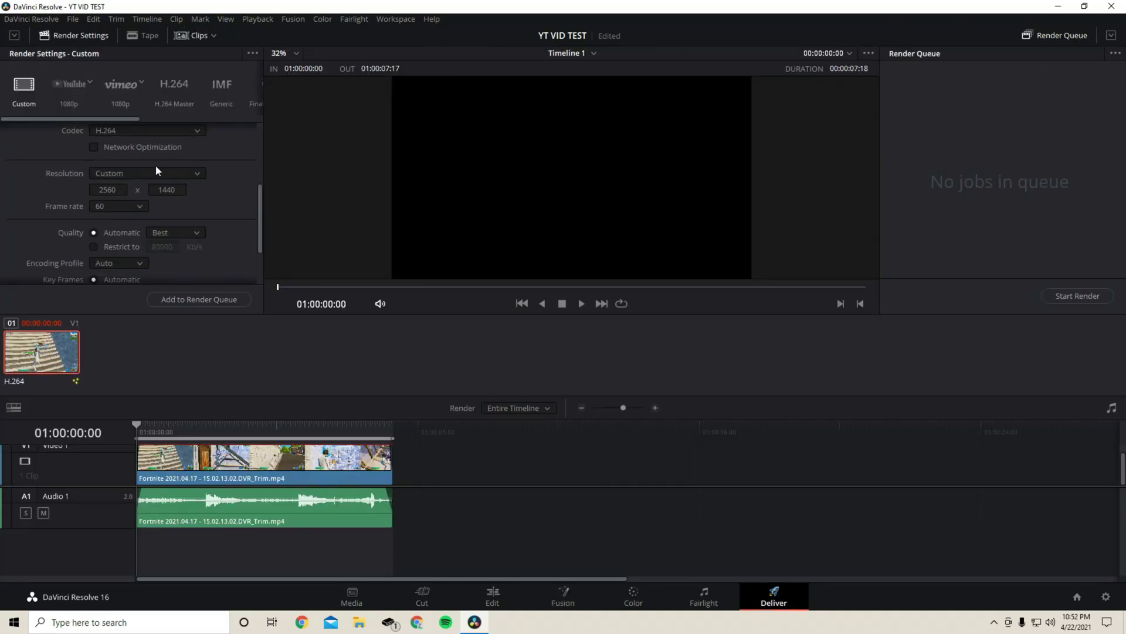
pyautogui.scroll(3, 156, 169)
pyautogui.doubleClick(82, 136)
pyautogui.press('BackSpace')
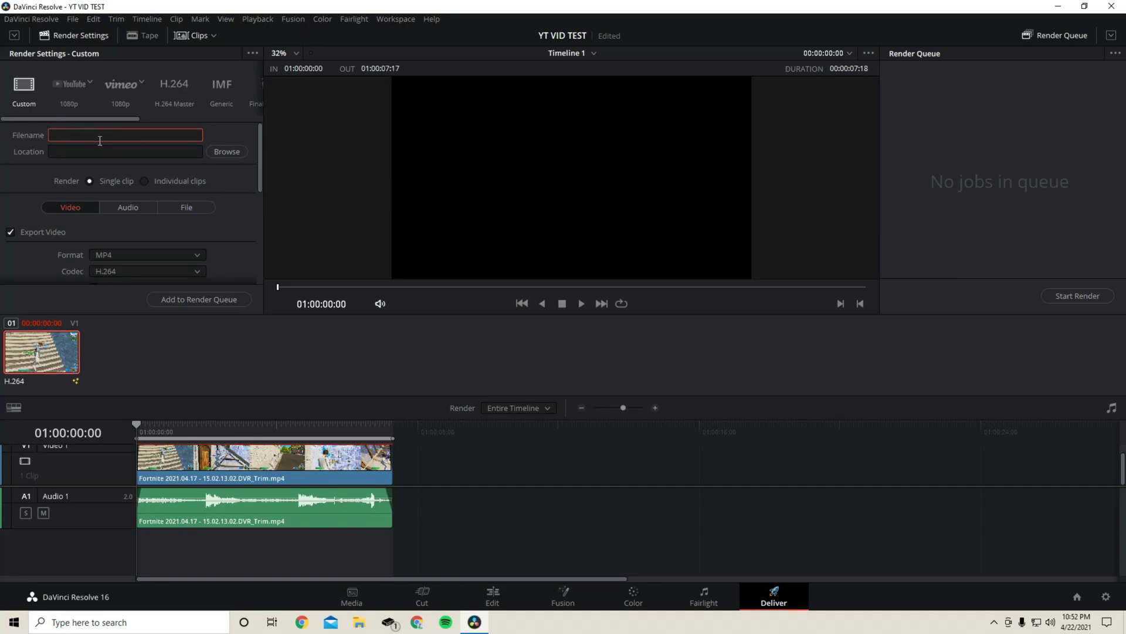
pyautogui.write('T')
pyautogui.write('YT vid te')
pyautogui.write('st')
pyautogui.press('Return')
# Step: Review the video export's format choices, codec, resolution, frame rate and quality settings
pyautogui.scroll(-3, 230, 149)
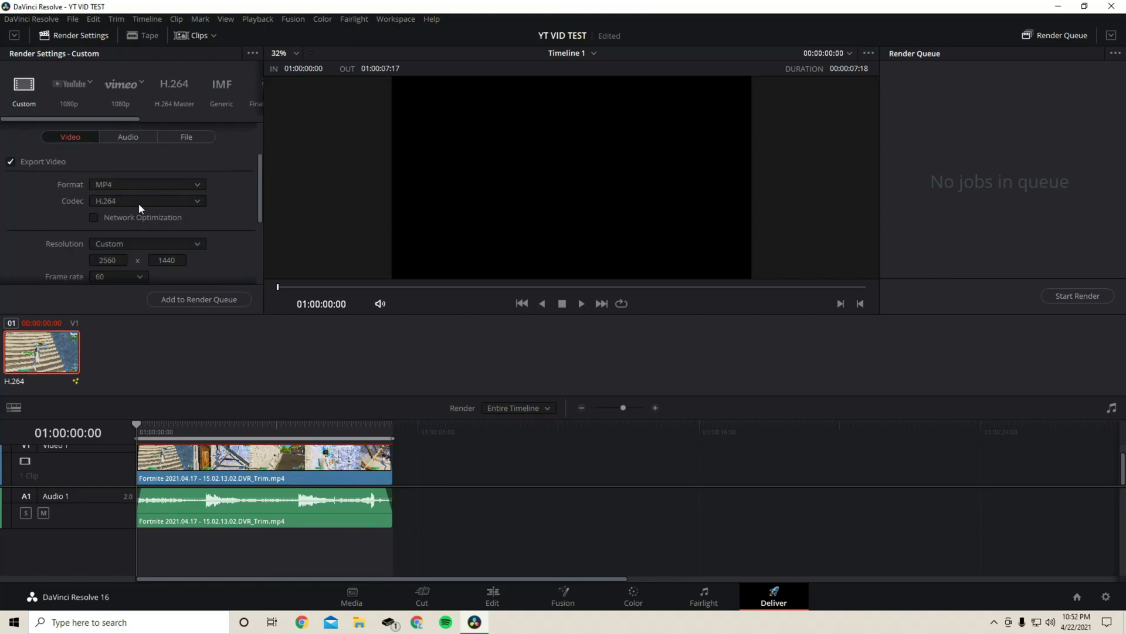
pyautogui.scroll(3, 230, 194)
pyautogui.scroll(-3, 230, 199)
pyautogui.click(130, 185)
pyautogui.click(130, 185)
pyautogui.click(142, 184)
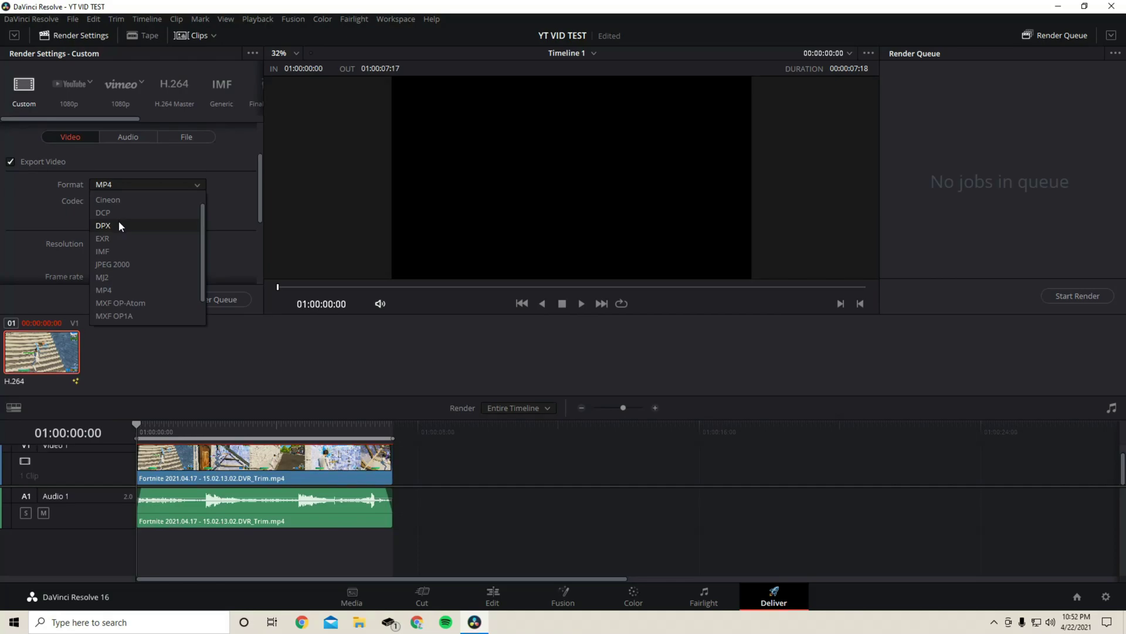
pyautogui.click(141, 184)
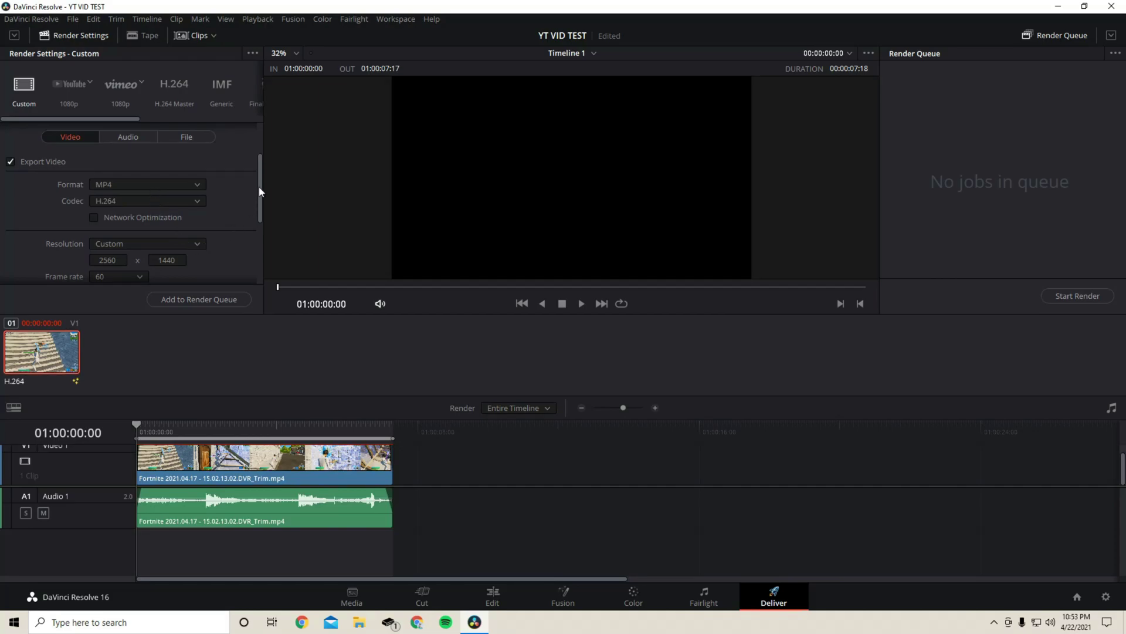
pyautogui.moveTo(257, 193); pyautogui.dragTo(258, 210)
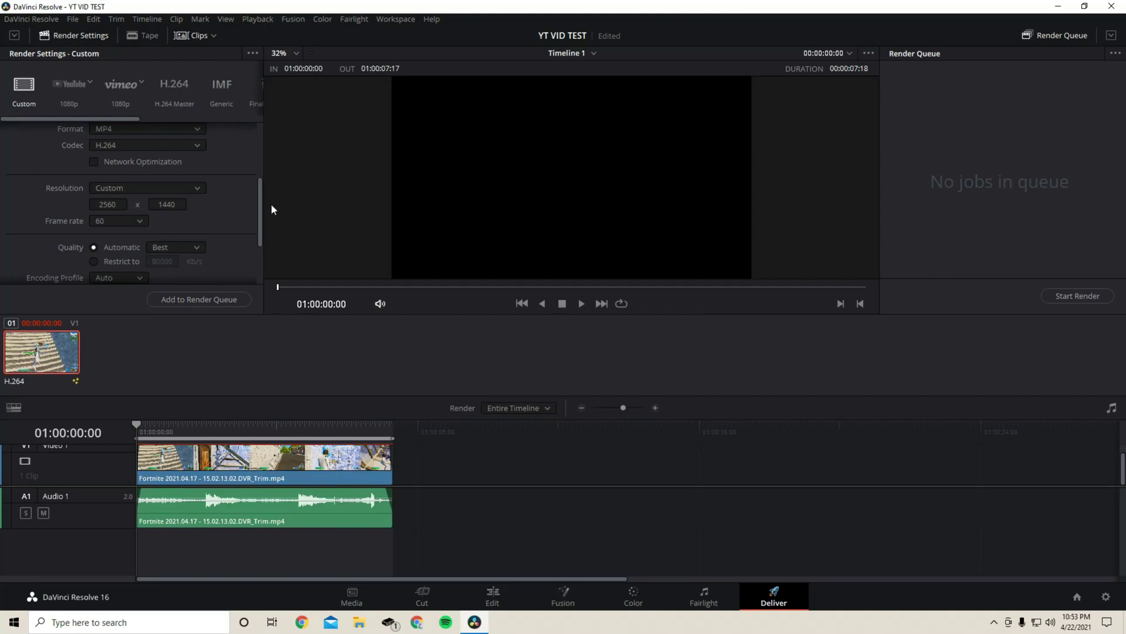
pyautogui.scroll(-1, 206, 219)
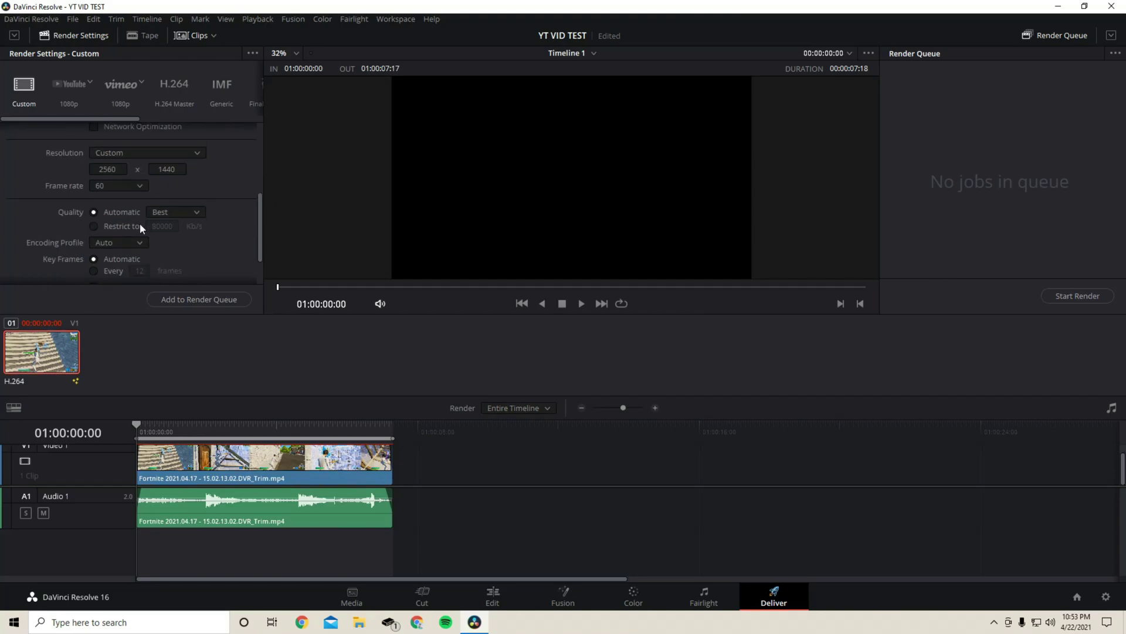
pyautogui.scroll(-1, 139, 231)
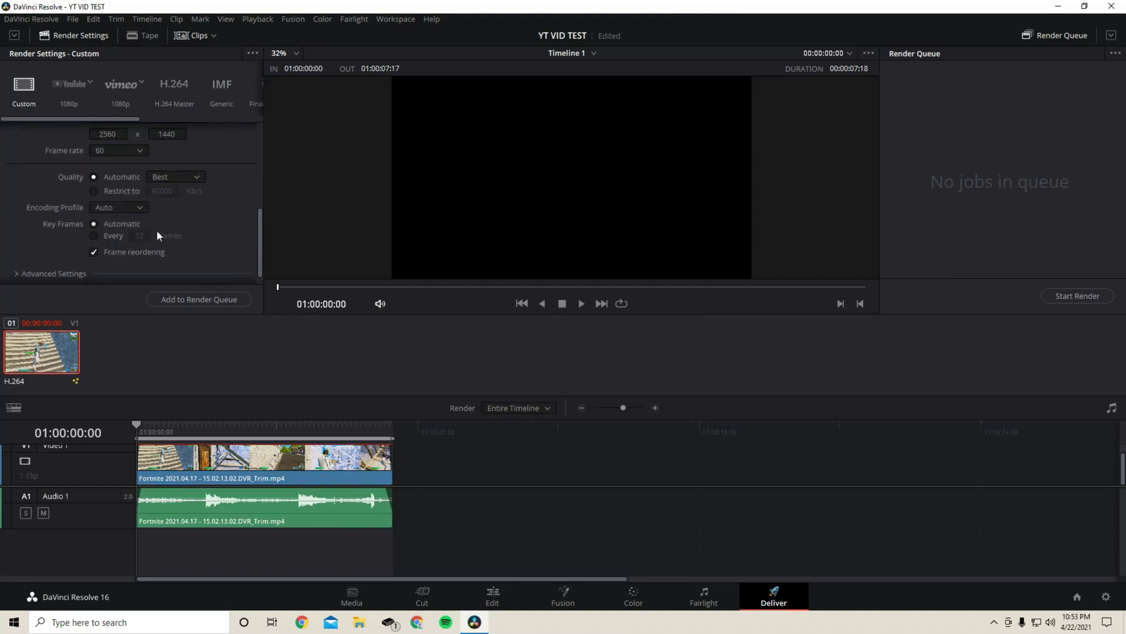
# Step: Switch key frames to a fixed frame interval and force sizing and debayer to highest quality in the advanced settings
pyautogui.click(94, 236)
pyautogui.moveTo(140, 236); pyautogui.dragTo(144, 237)
pyautogui.scroll(-1, 144, 243)
pyautogui.click(53, 257)
pyautogui.scroll(-2, 139, 243)
pyautogui.scroll(-2, 139, 243)
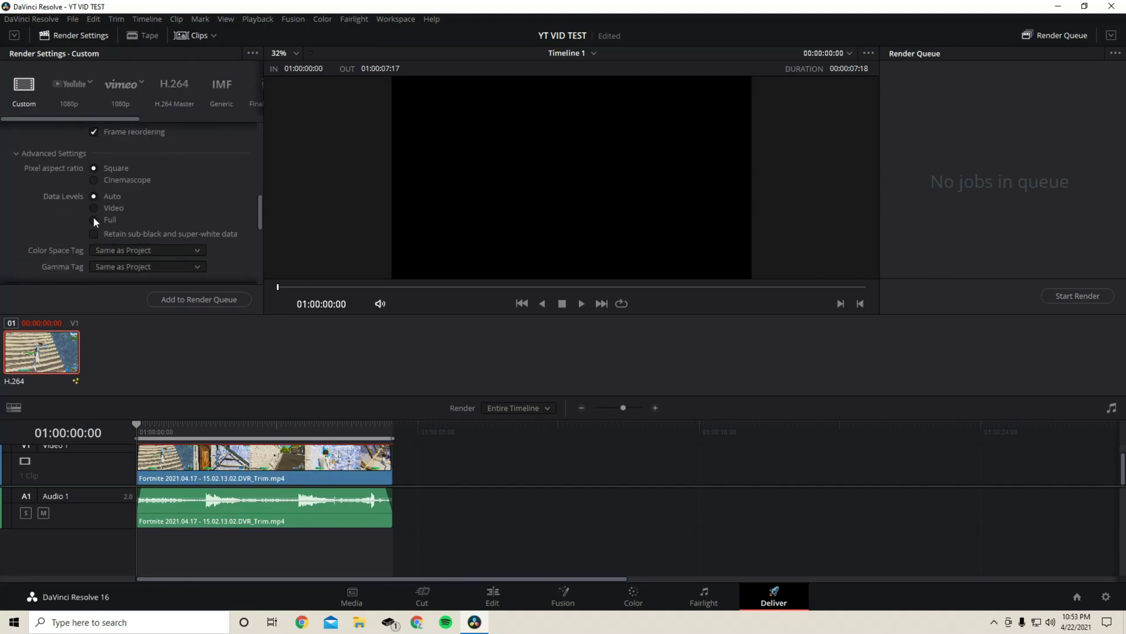
pyautogui.scroll(-3, 145, 221)
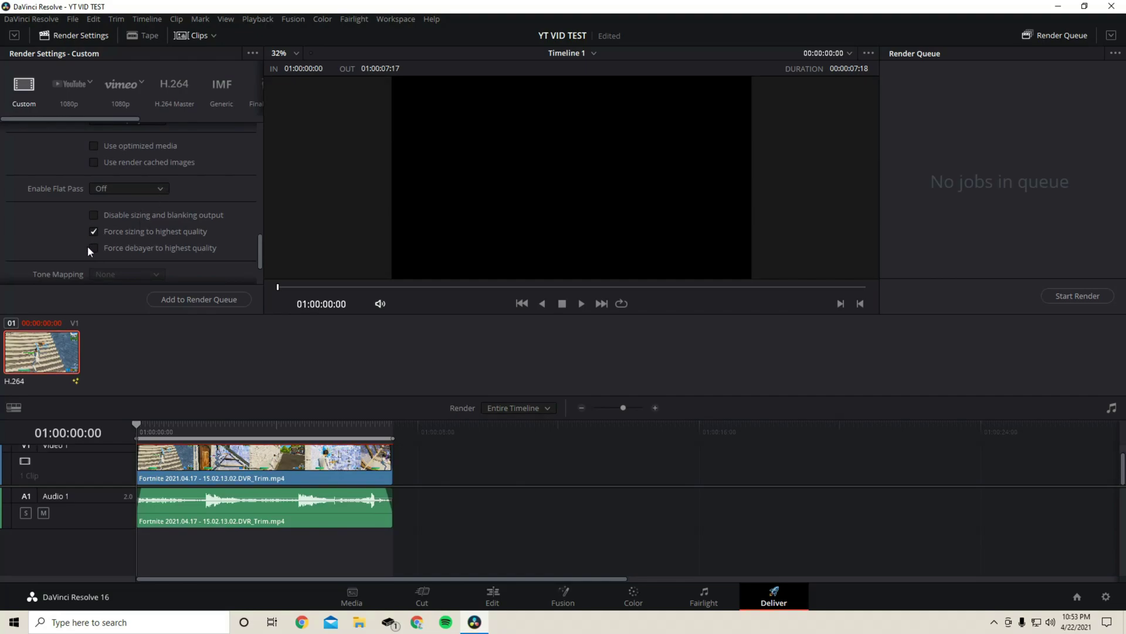
pyautogui.scroll(-2, 175, 244)
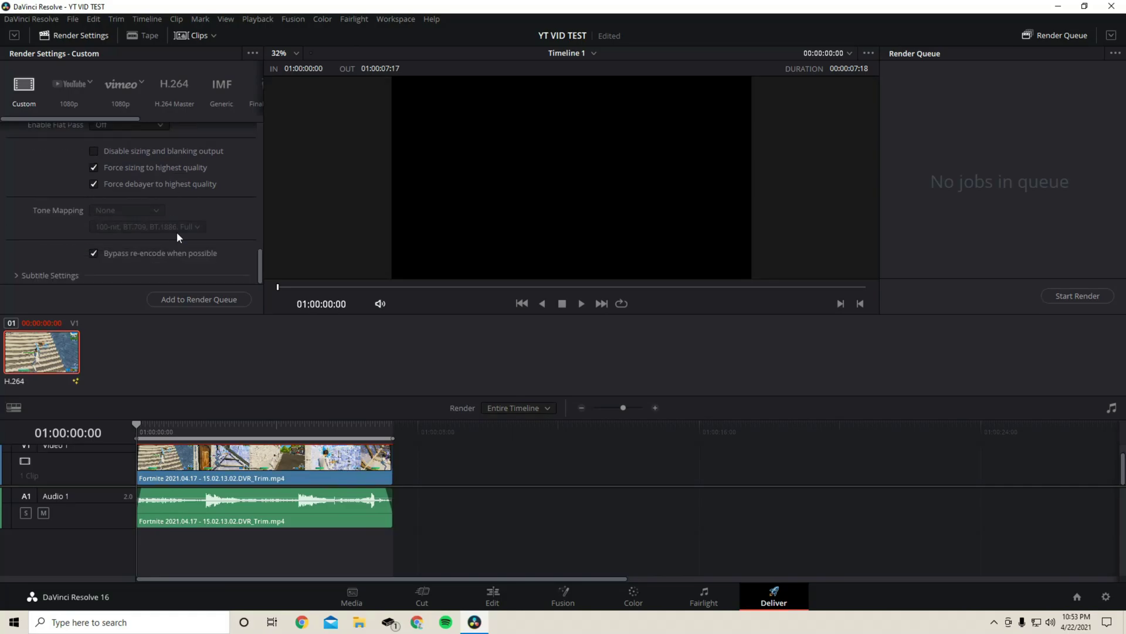
# Step: Queue the render job as "YT vid test" in the YouTube Videos folder and start rendering it
pyautogui.click(199, 296)
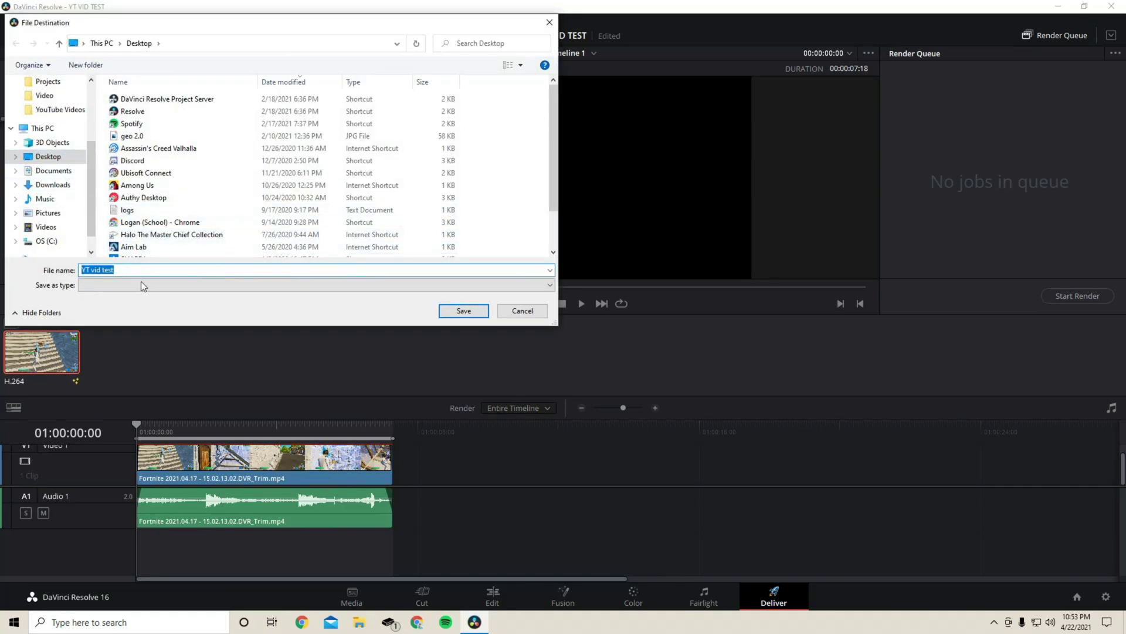
pyautogui.click(59, 109)
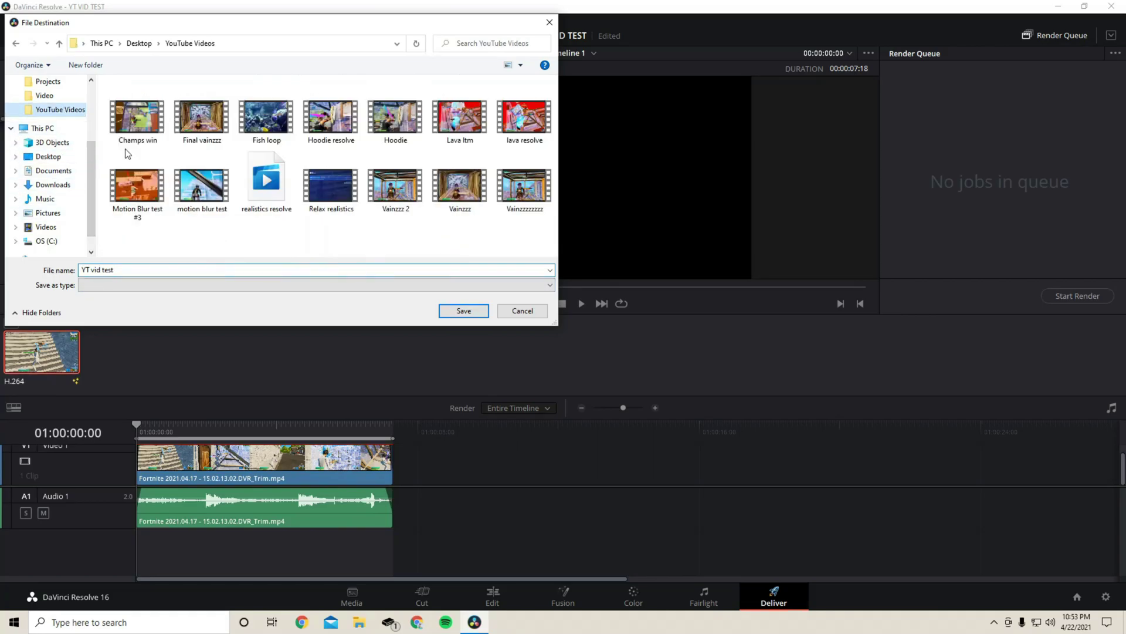
pyautogui.click(464, 312)
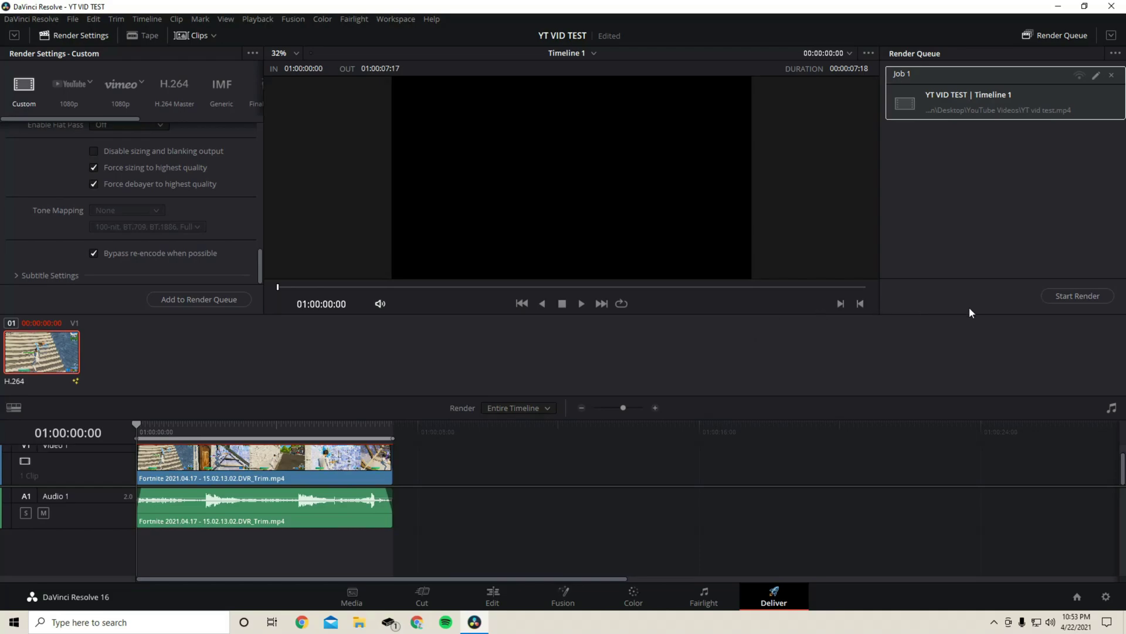
pyautogui.click(1058, 300)
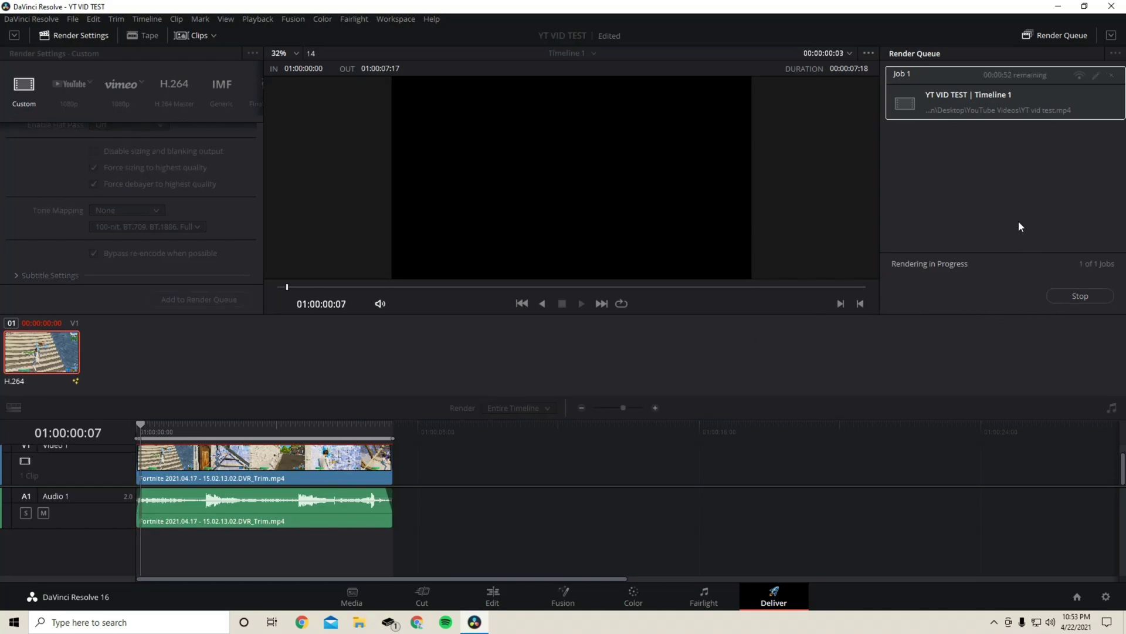